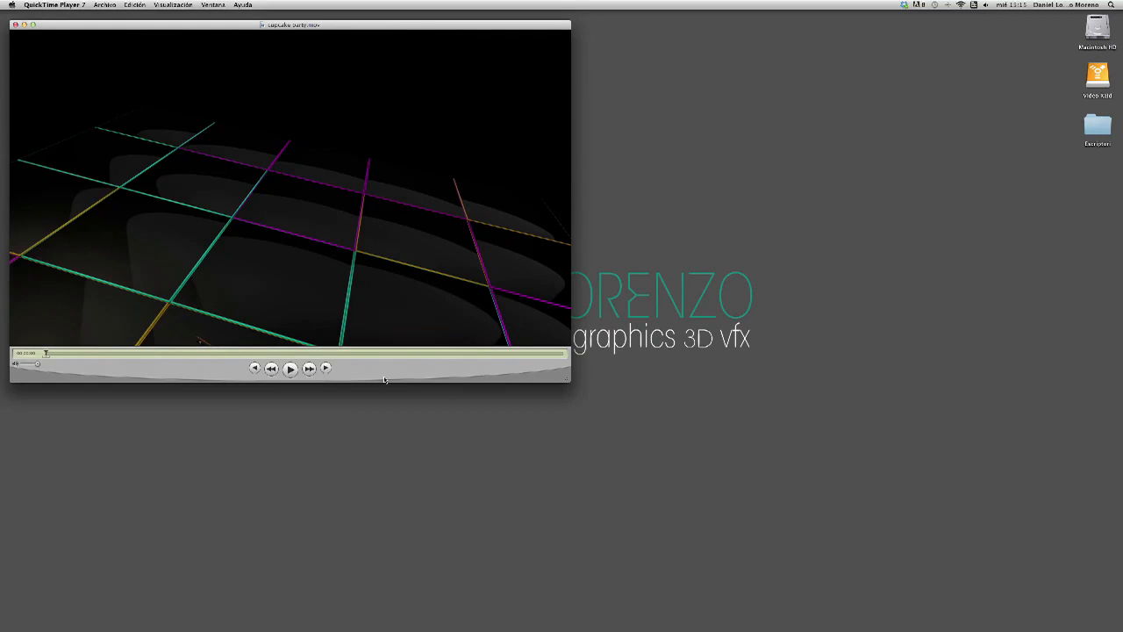
Play the cupcake party video and scrub through it to review the finished animation
left_click(289, 369)
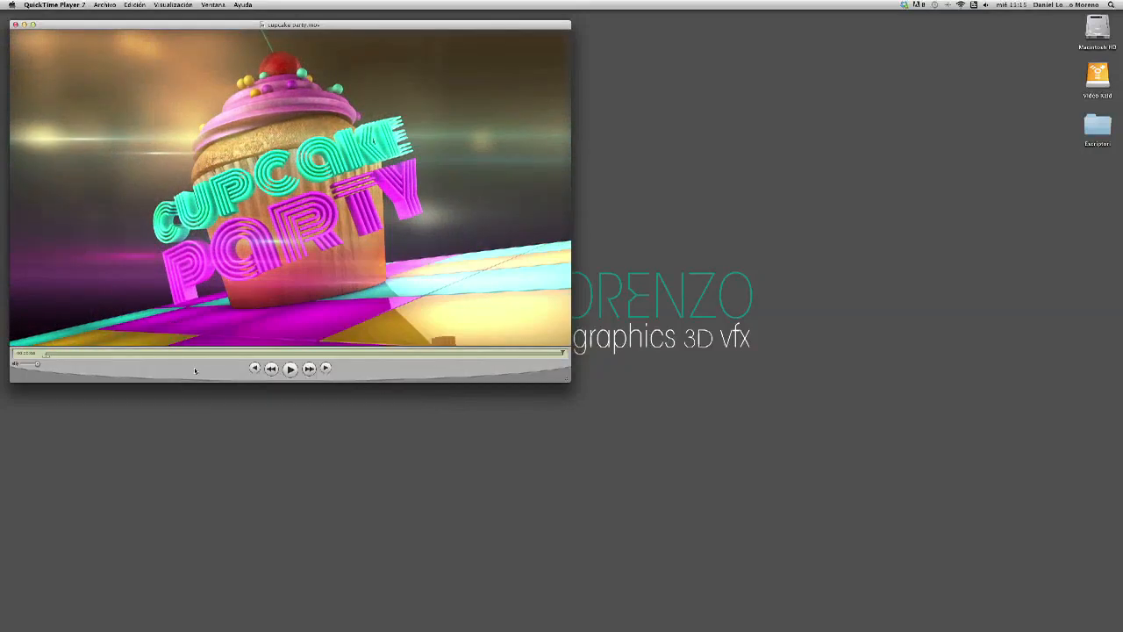
left_click_drag(52, 354, 488, 363)
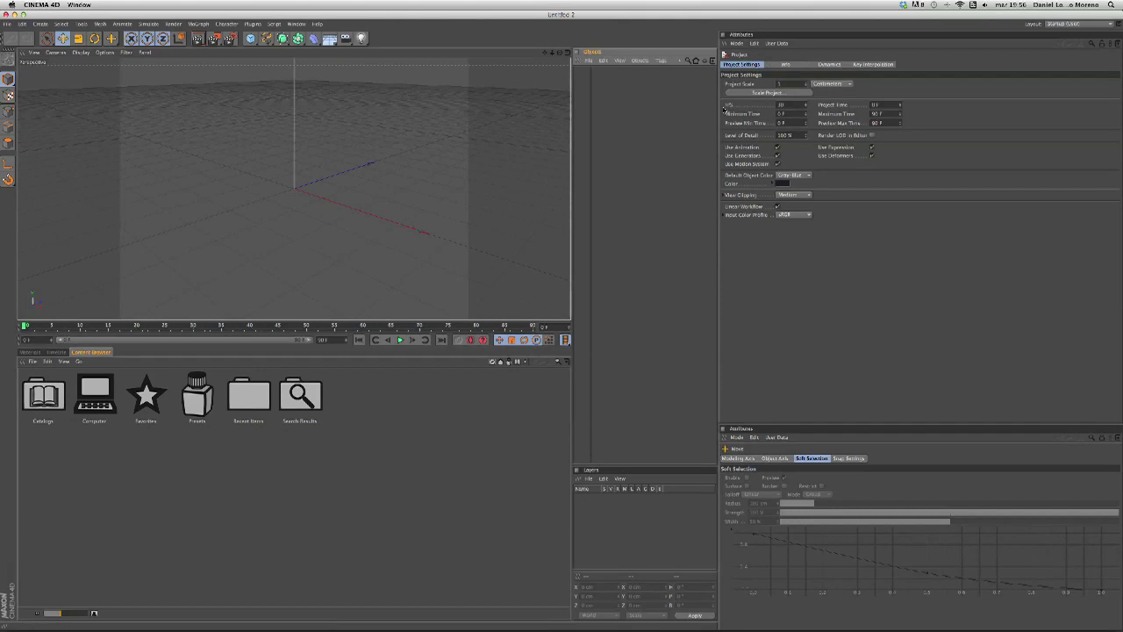
Set the project to 25 FPS, with the maximum time and preview maximum time both at 200 frames
left_click_drag(794, 105, 717, 117)
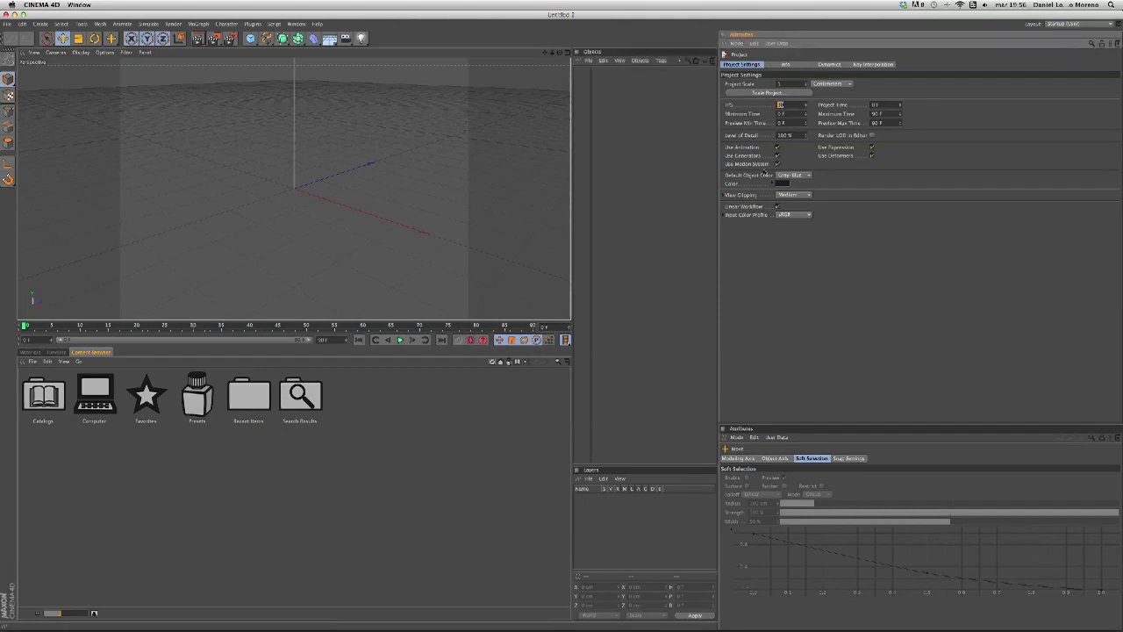
type("25")
key("Return")
double_click(887, 112)
type("200")
key("Tab")
type("2")
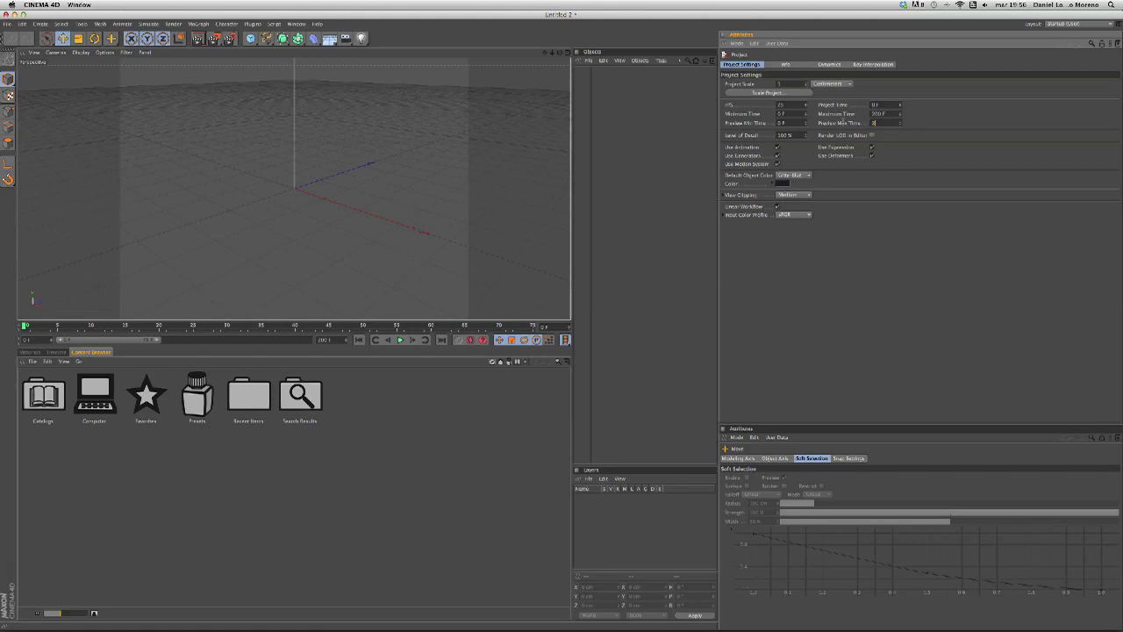
key("Return")
Apply the HDV/HDTV 720 25 film/video output preset in the render settings and close them
left_click(230, 40)
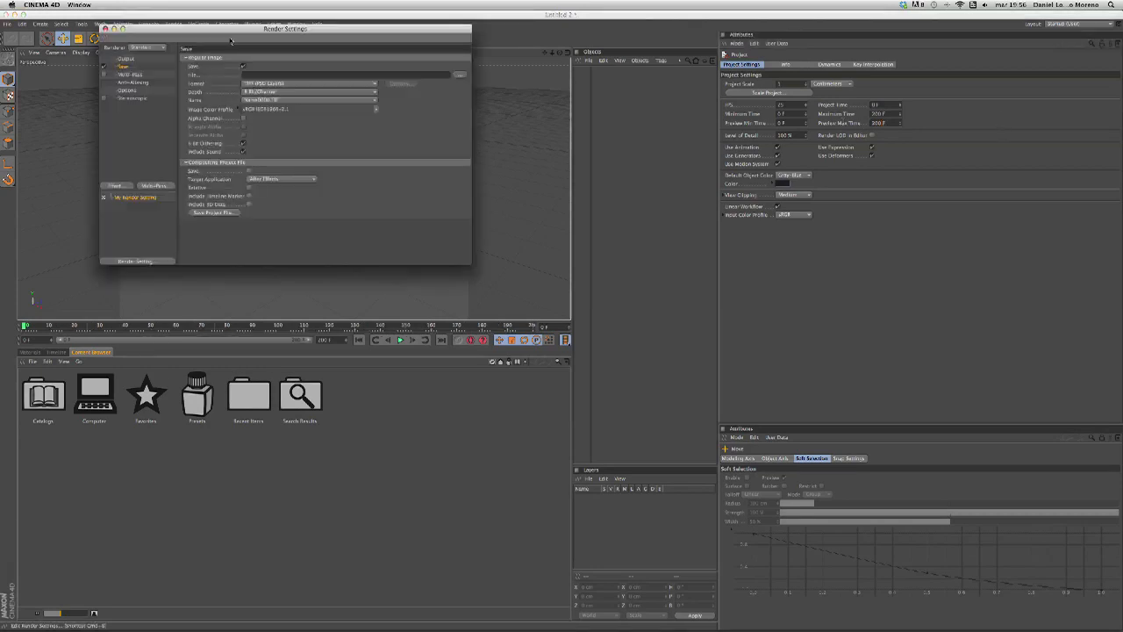
left_click(127, 59)
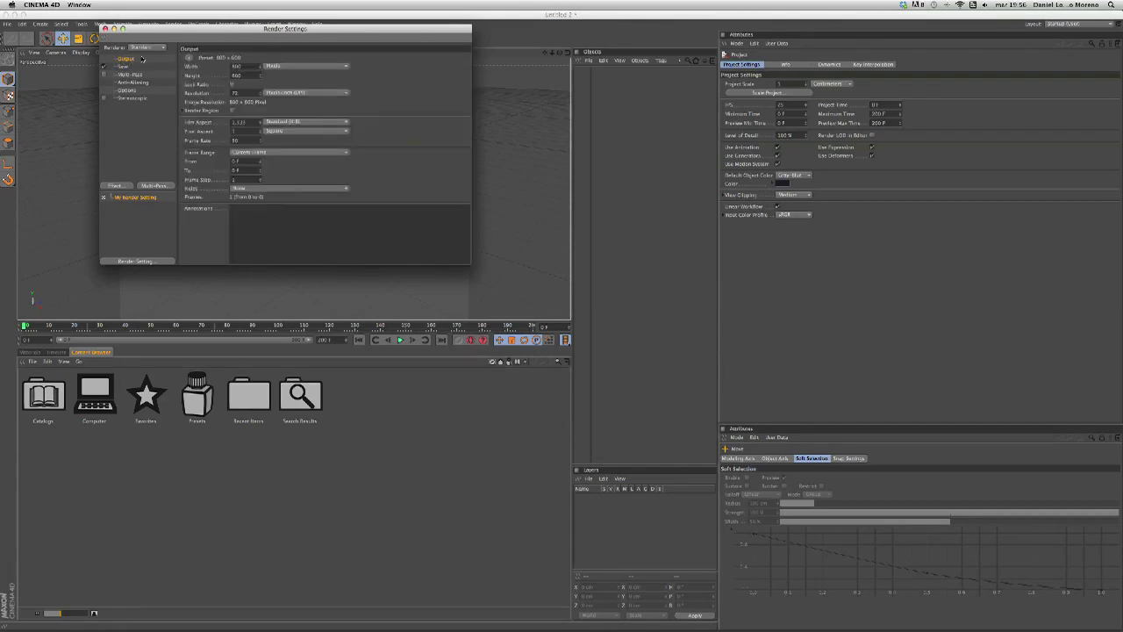
left_click(189, 58)
mouse_move(201, 84)
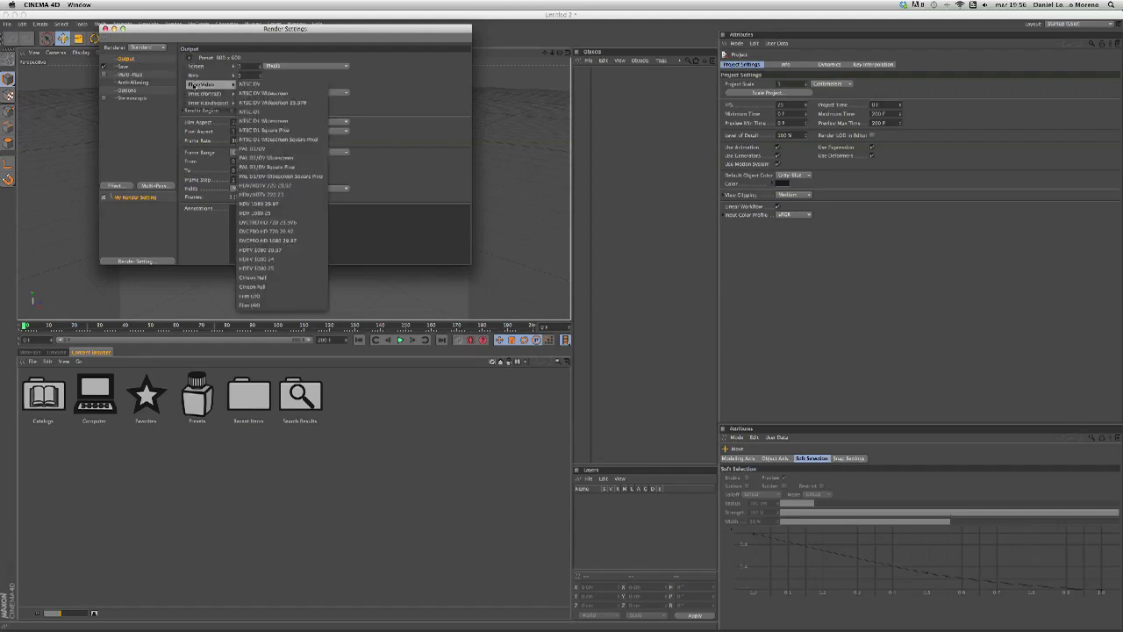
left_click(262, 194)
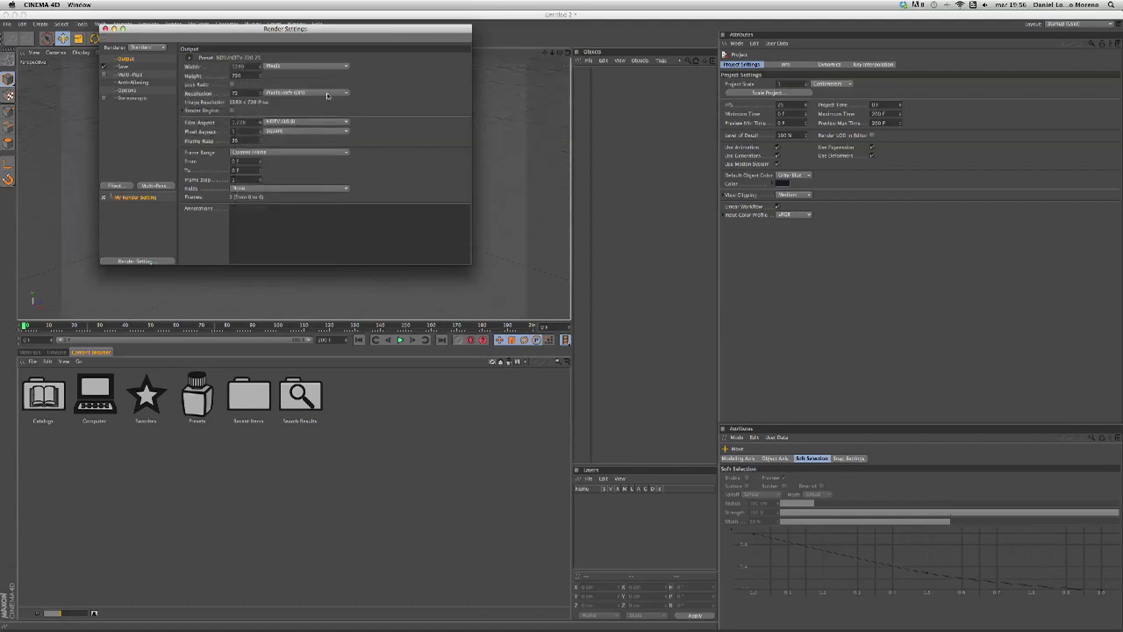
left_click(105, 29)
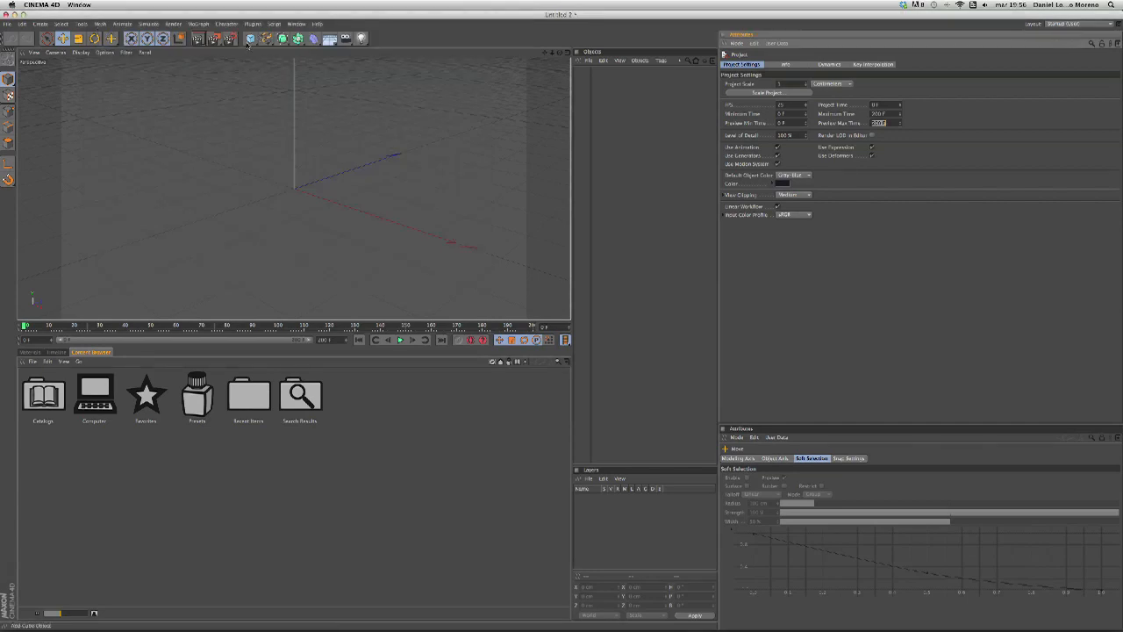
Add a cube and set its Y size to 10 cm to make a flat tile
left_click(252, 39)
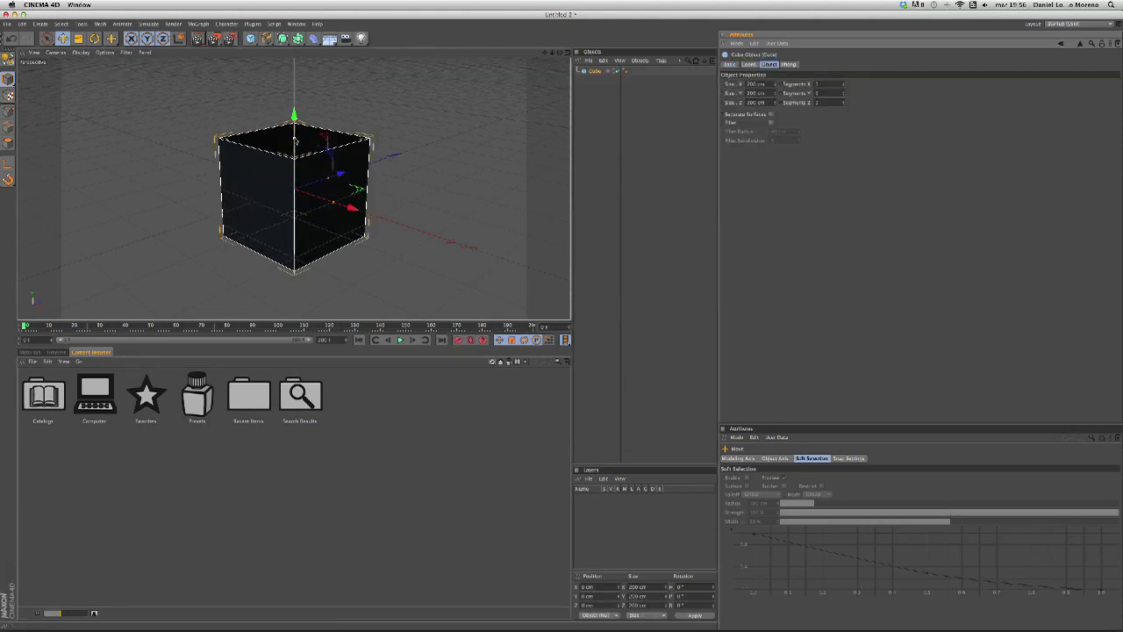
left_click_drag(776, 96, 776, 264)
left_click_drag(776, 95, 708, 89)
type("10")
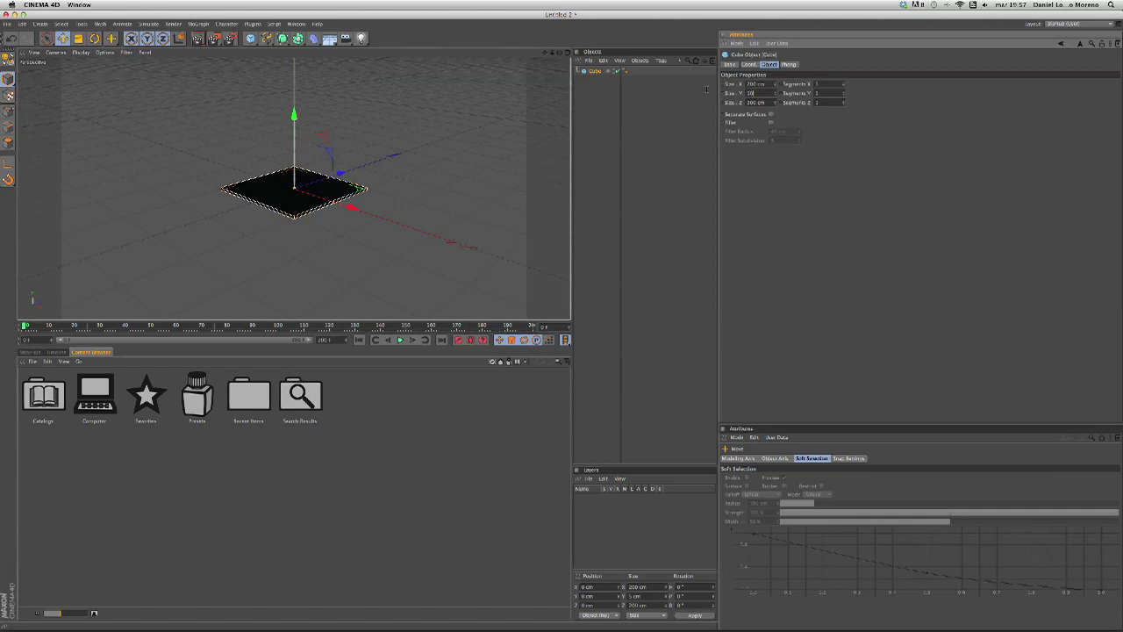
key("Return")
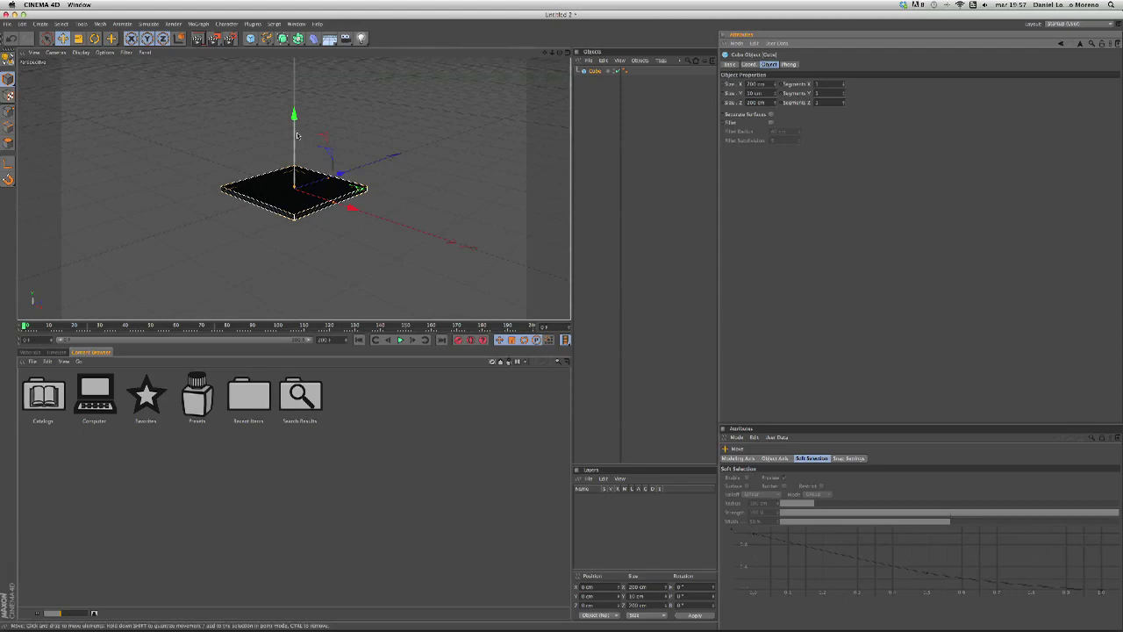
Create a MoGraph Cloner, nest the cube inside it, and set the cloner mode to Grid Array
left_click(198, 24)
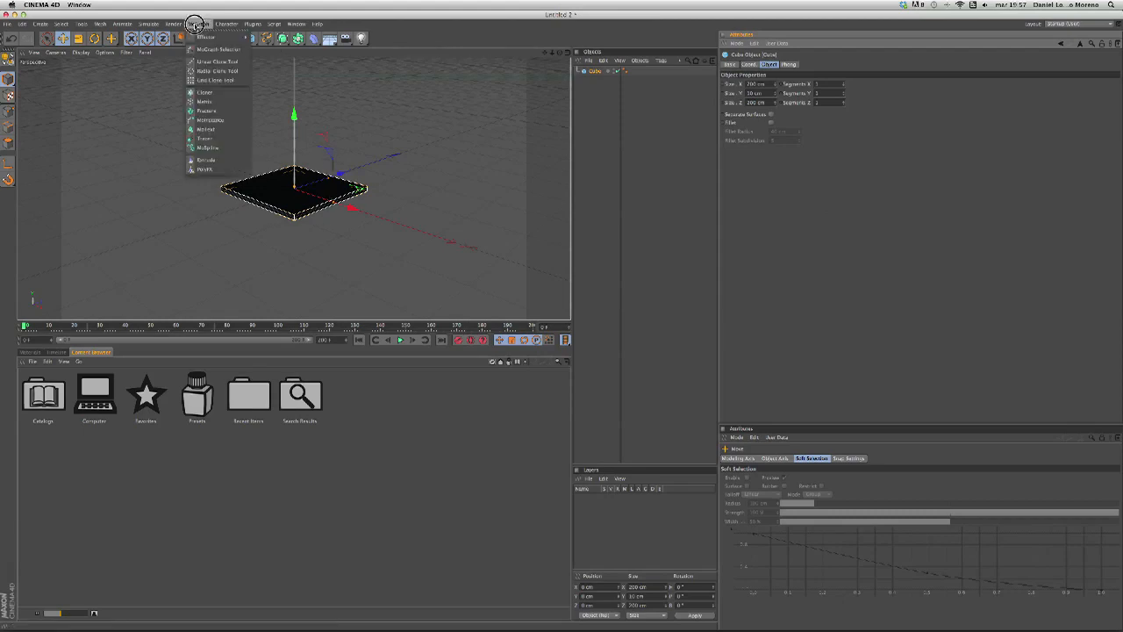
left_click(204, 94)
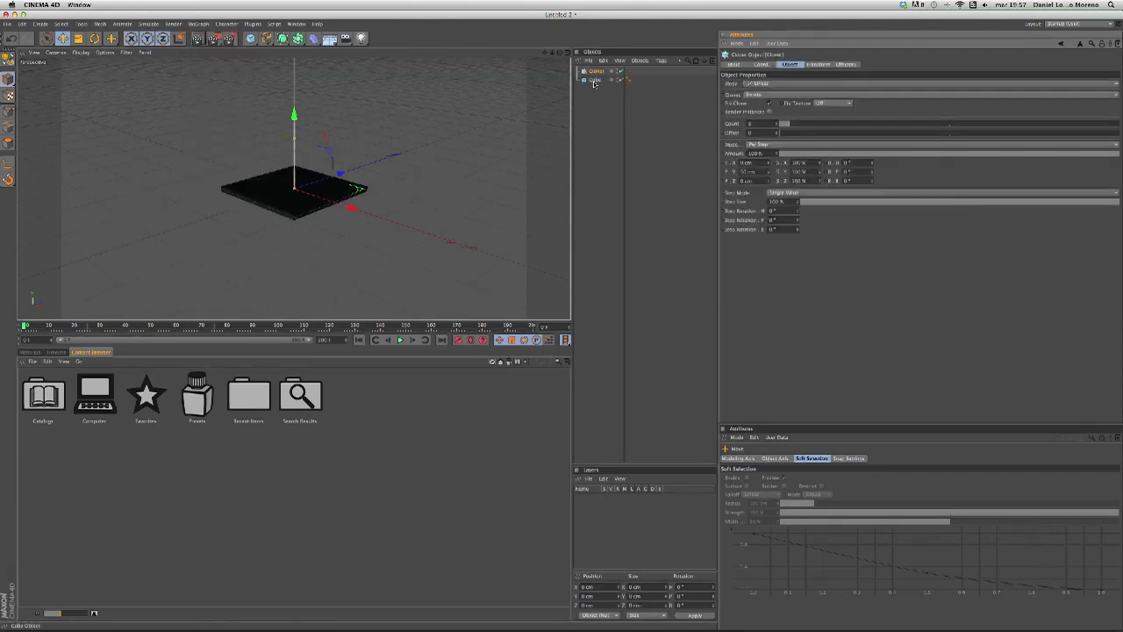
left_click_drag(593, 71, 595, 73)
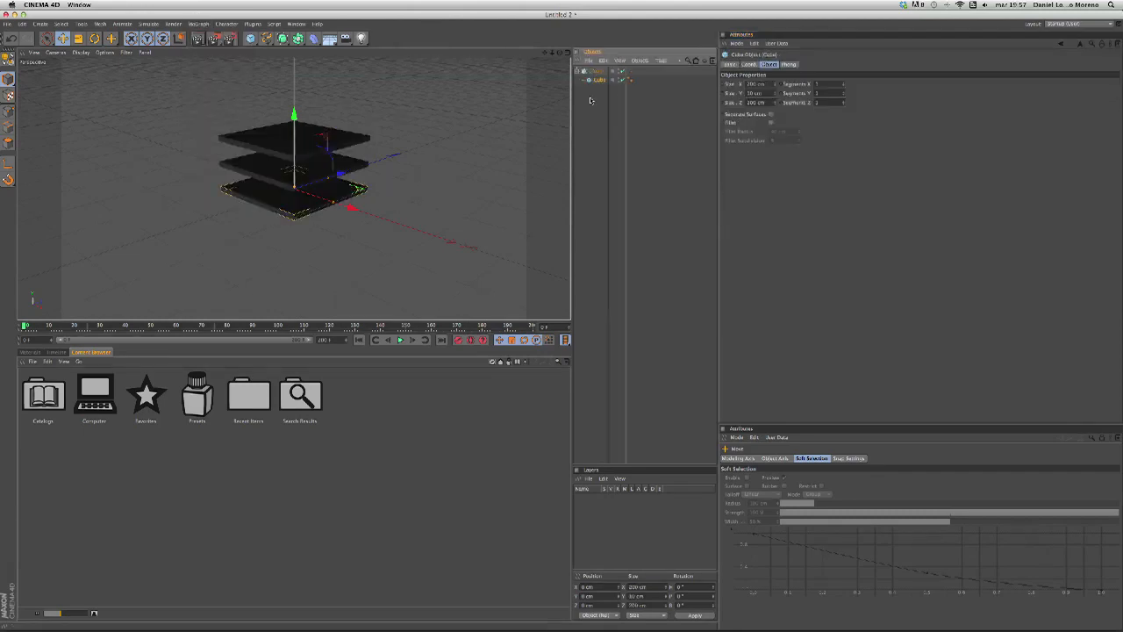
left_click(596, 71)
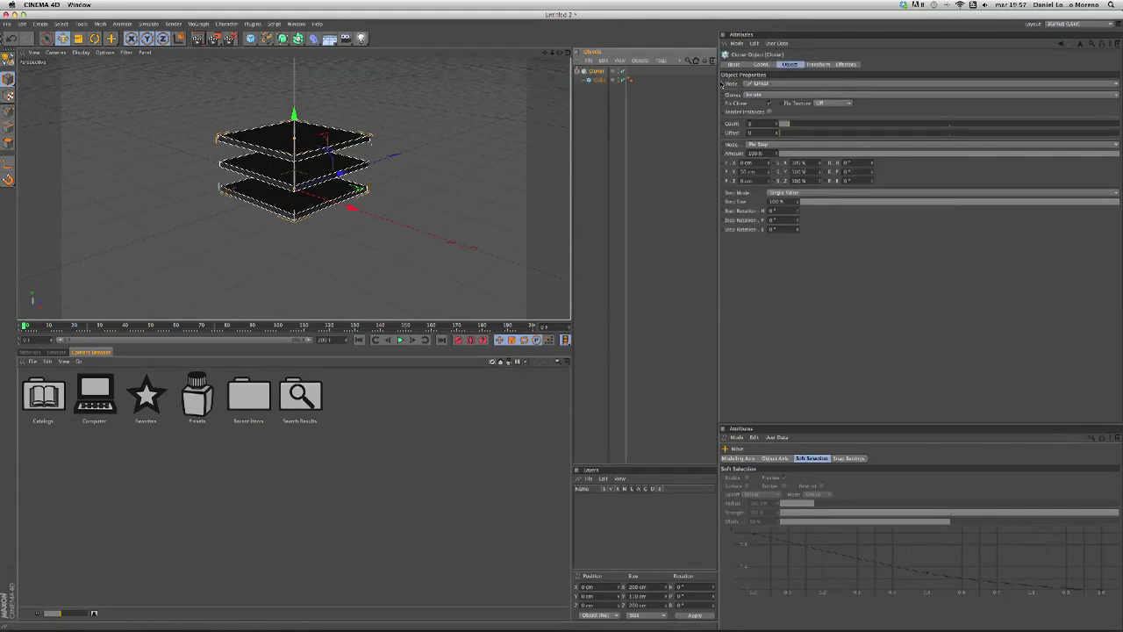
left_click(758, 84)
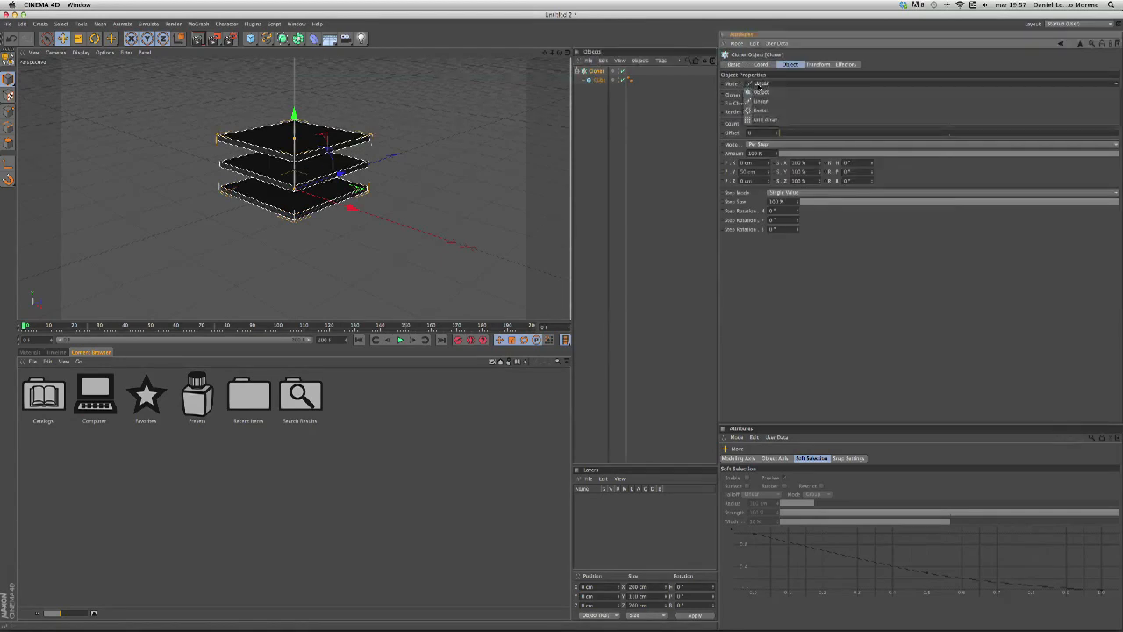
left_click(765, 119)
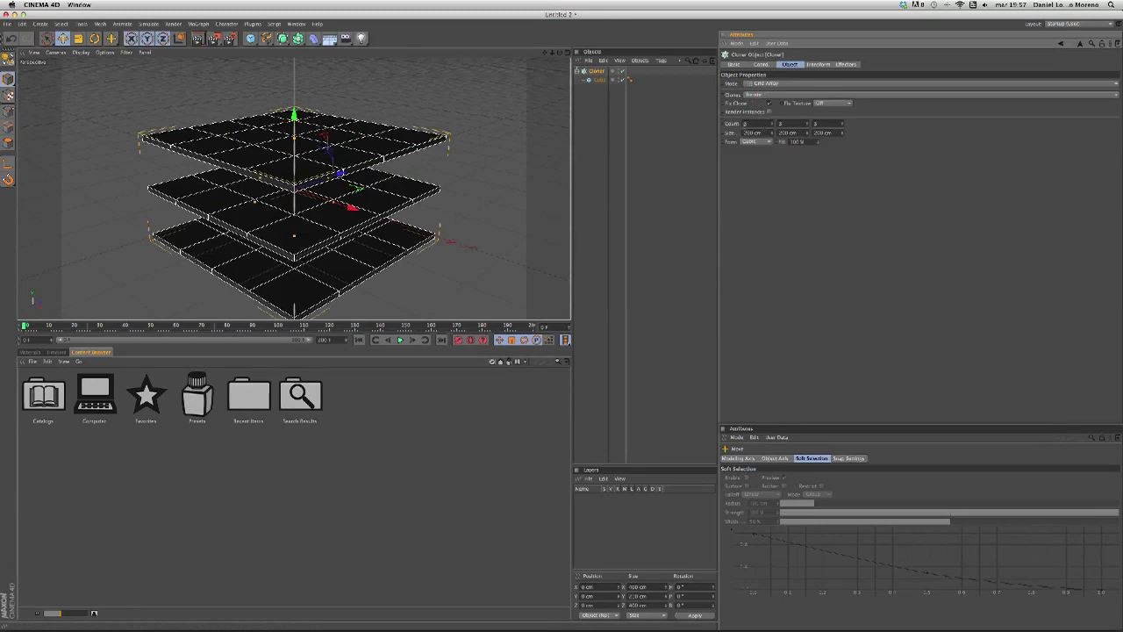
Set the cloner's grid count to 5 in X, 1 in Y and 5 in Z
left_click_drag(788, 124, 771, 124)
type("1")
key("Return")
mouse_move(772, 132)
left_mouse_down()
mouse_move(829, 133)
mouse_move(695, 124)
left_mouse_up()
double_click(828, 123)
type("5")
key("Return")
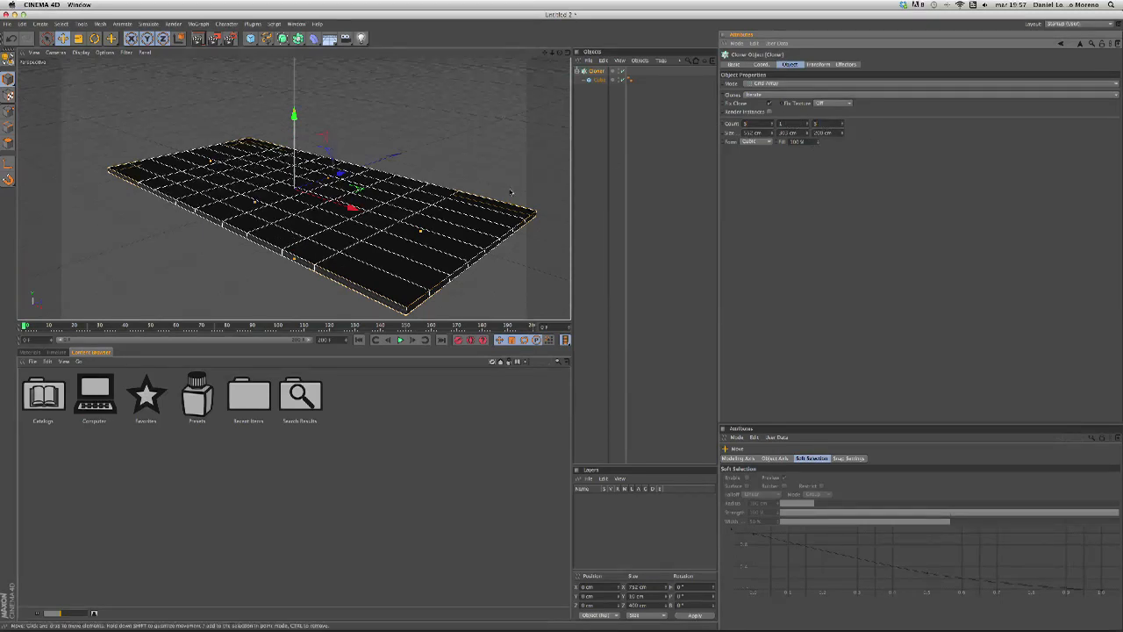
Set the cloner's grid size to 800 cm in both X and Z
mouse_move(771, 132)
left_mouse_down()
mouse_move(761, 150)
mouse_move(634, 132)
left_mouse_up()
type("800")
left_click(845, 180)
left_click_drag(835, 134, 777, 134)
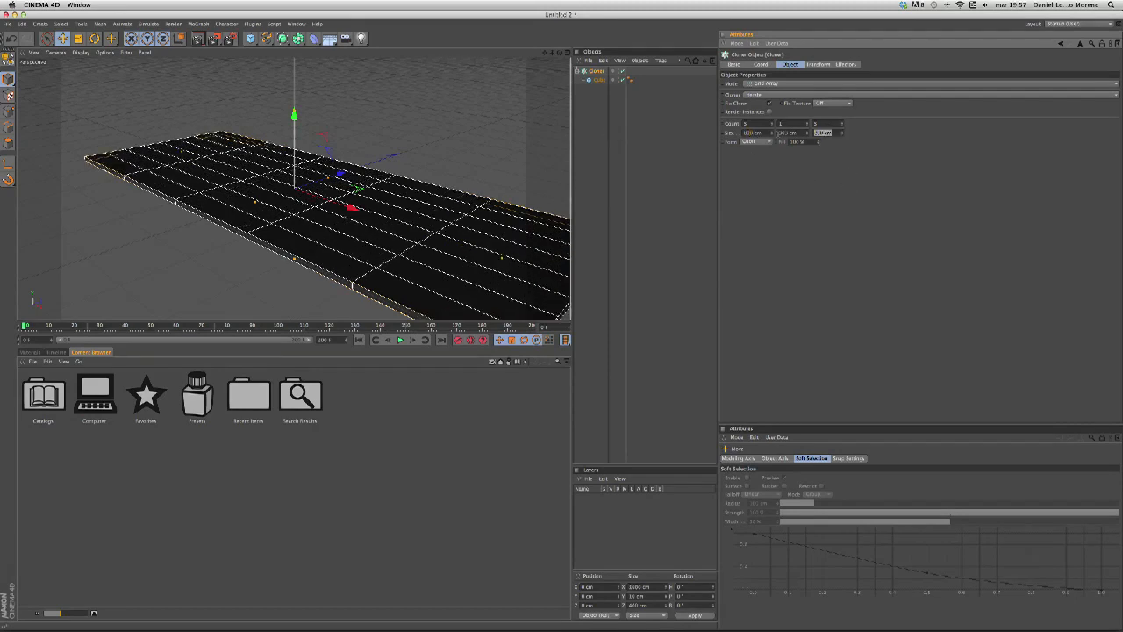
type("800")
left_click(840, 173)
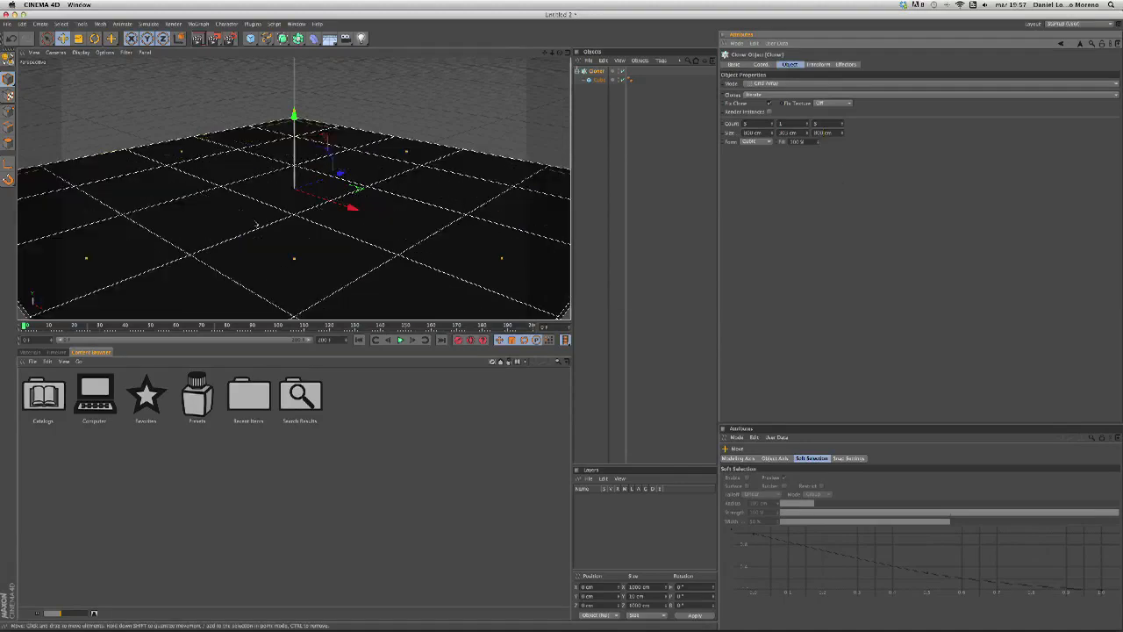
Select the cube and disable the Cloner so that only the single tile is displayed
scroll(255, 223, "down", 5)
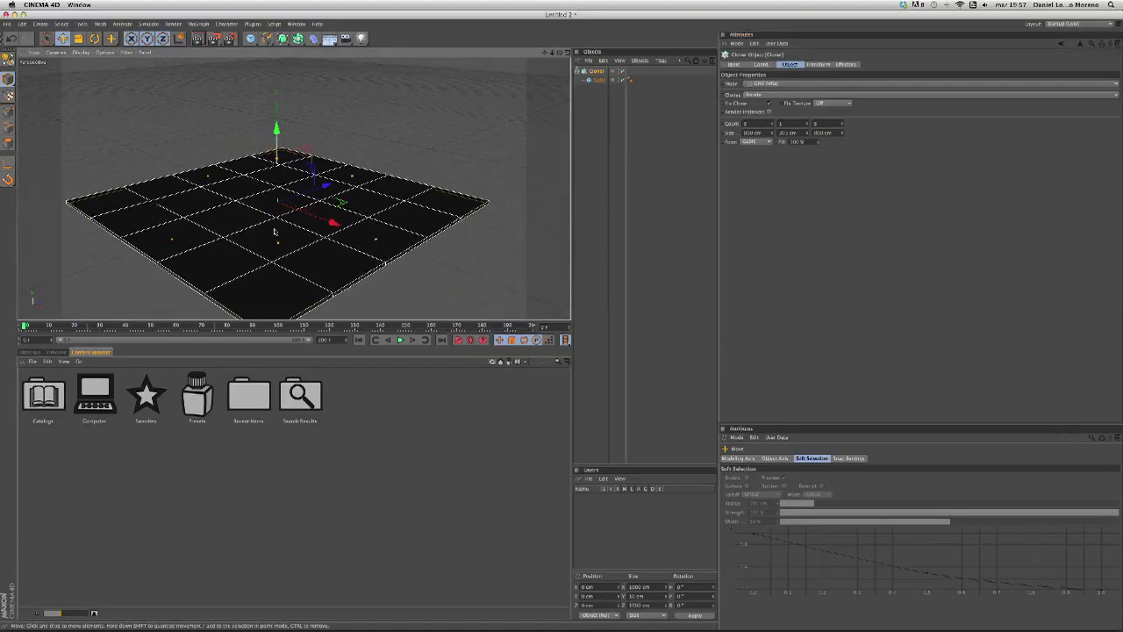
middle_click_drag(301, 233, 306, 205, "alt")
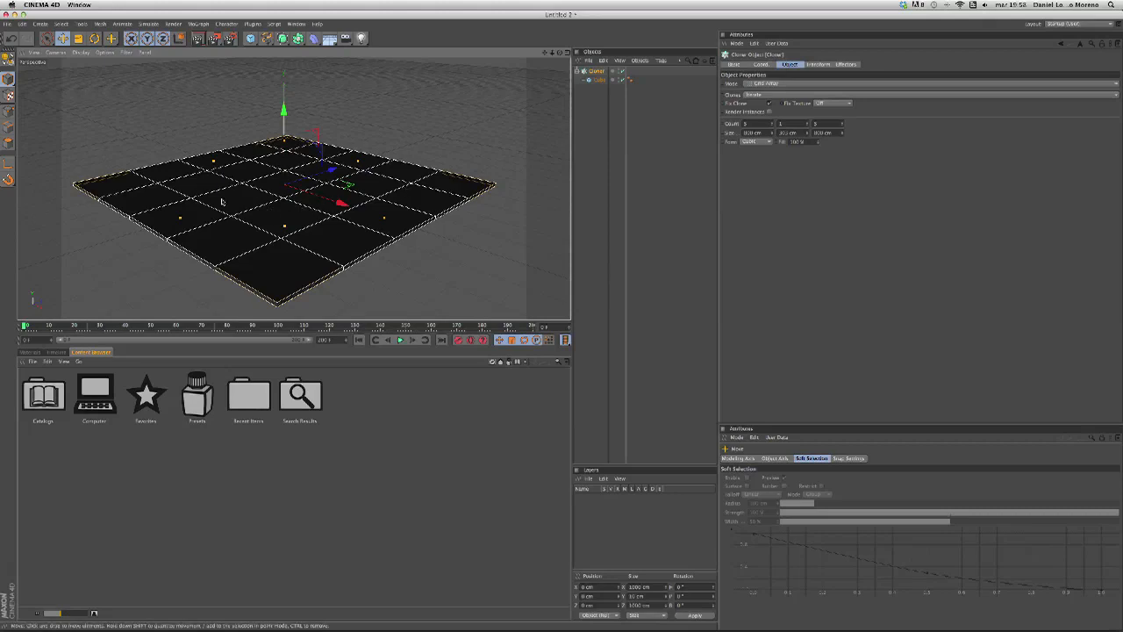
scroll(314, 187, "down", 1)
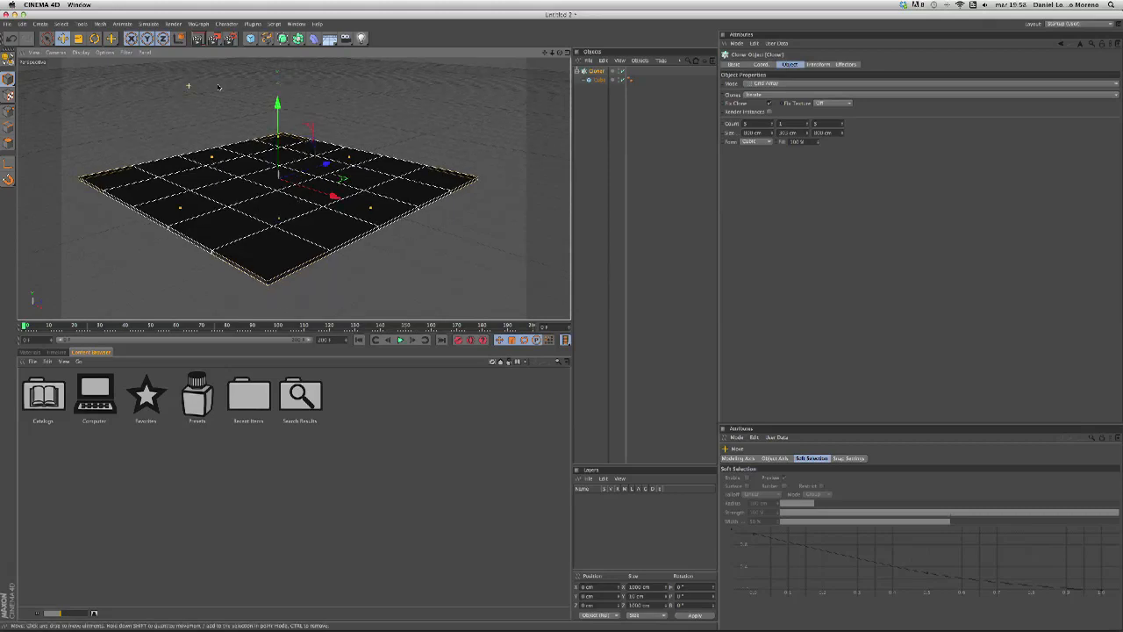
left_click(598, 80)
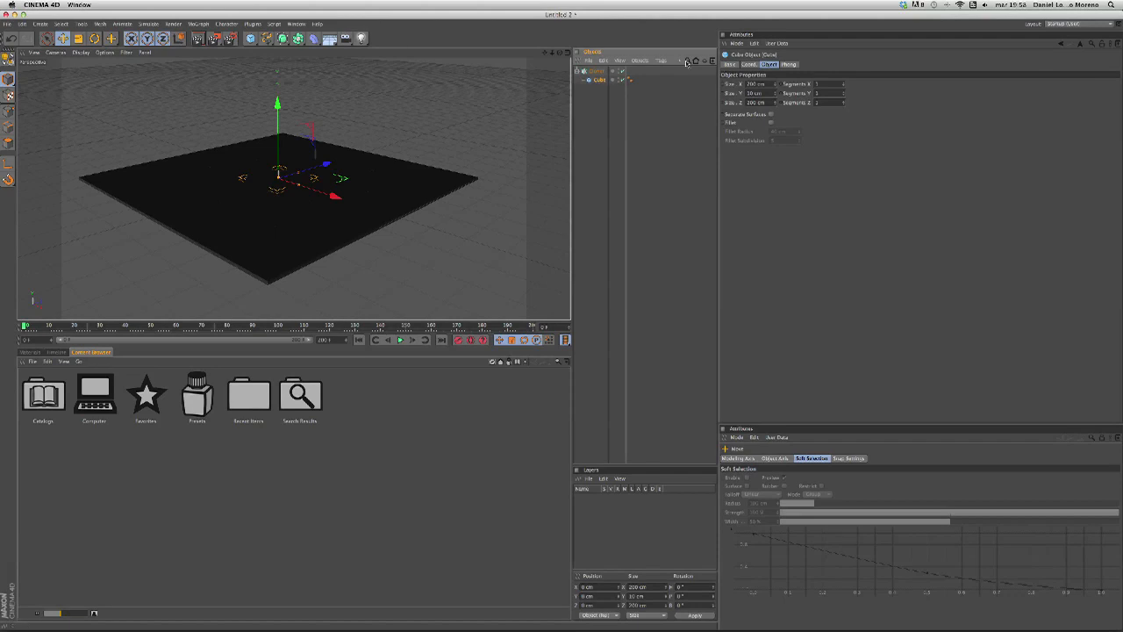
left_click(622, 71)
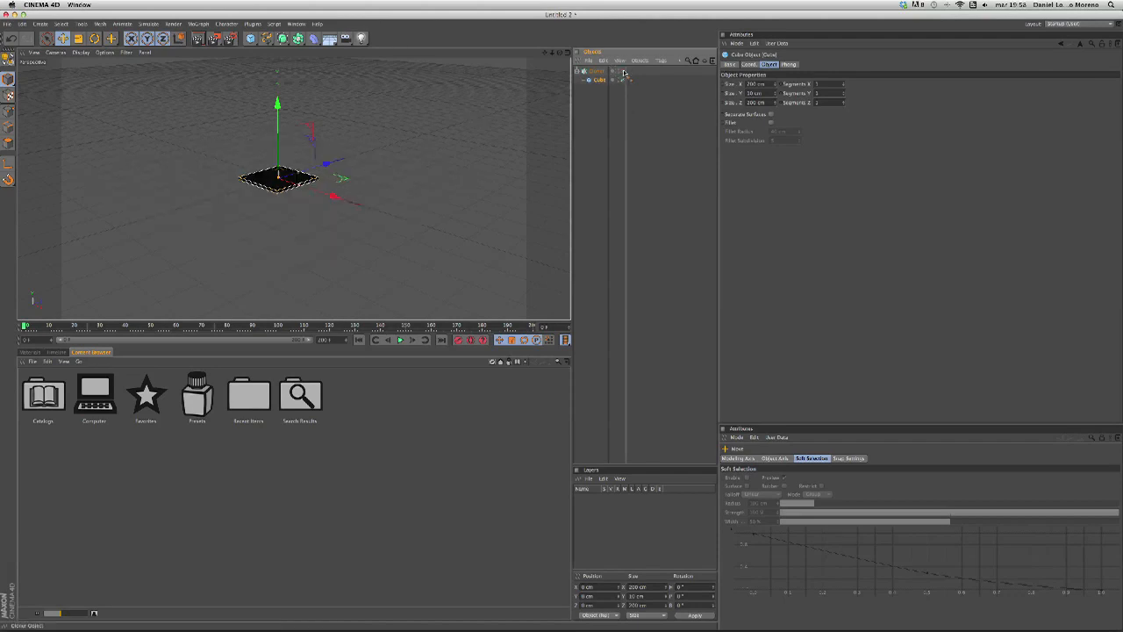
scroll(281, 184, "up", 3)
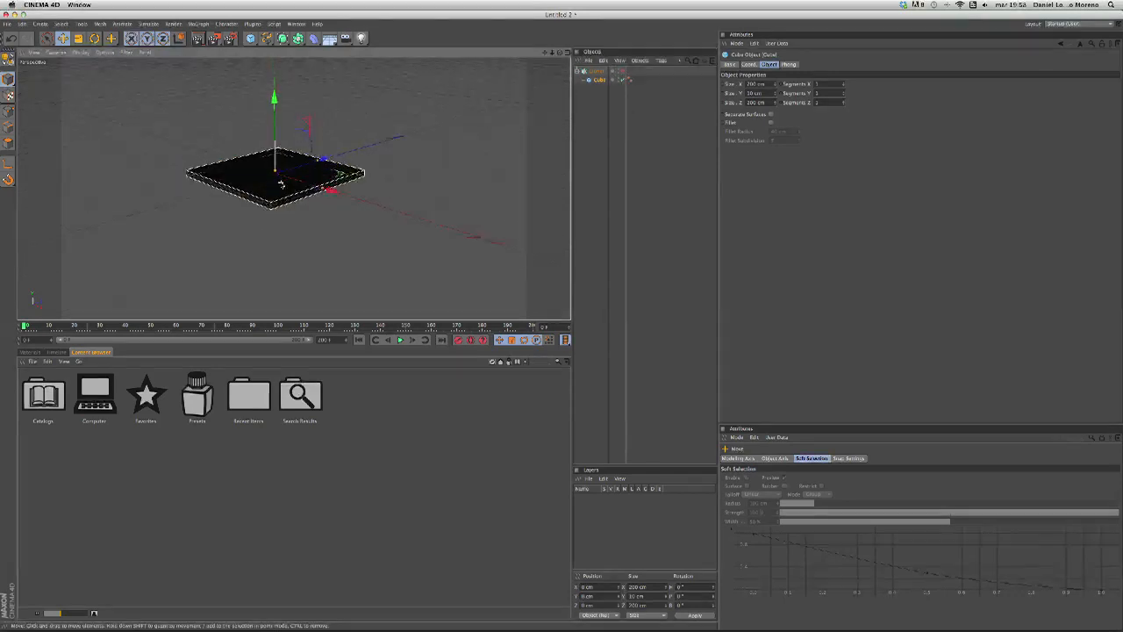
scroll(281, 184, "up", 4)
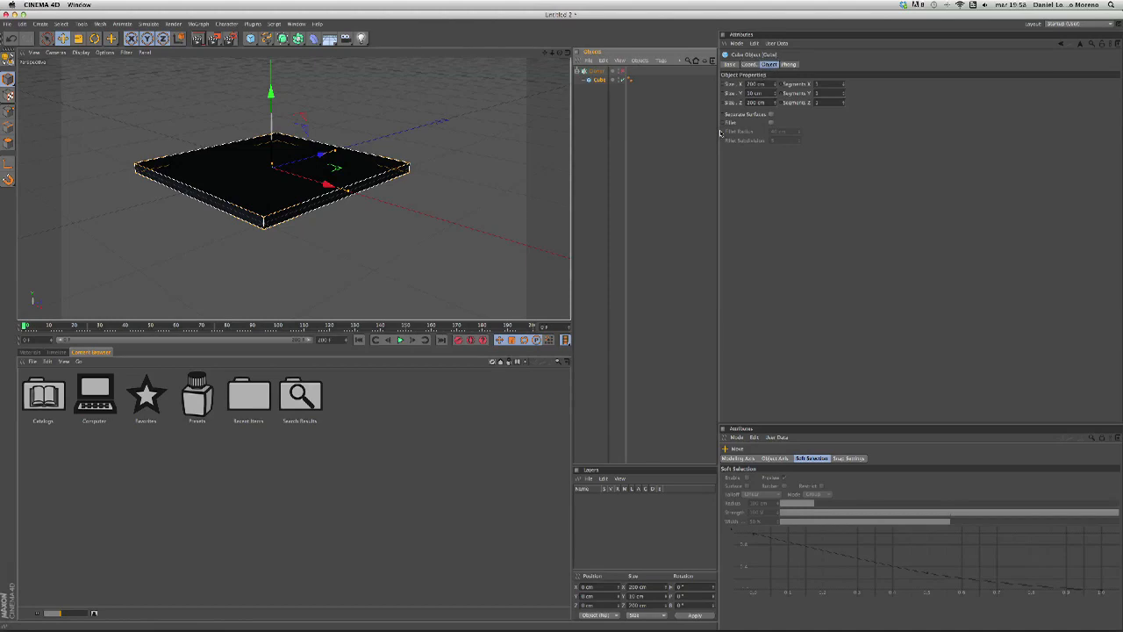
Enable the fillet on the cube, with a fillet radius of 2 cm and a fillet subdivision of 3
left_click(770, 122)
scroll(272, 176, "up", 2)
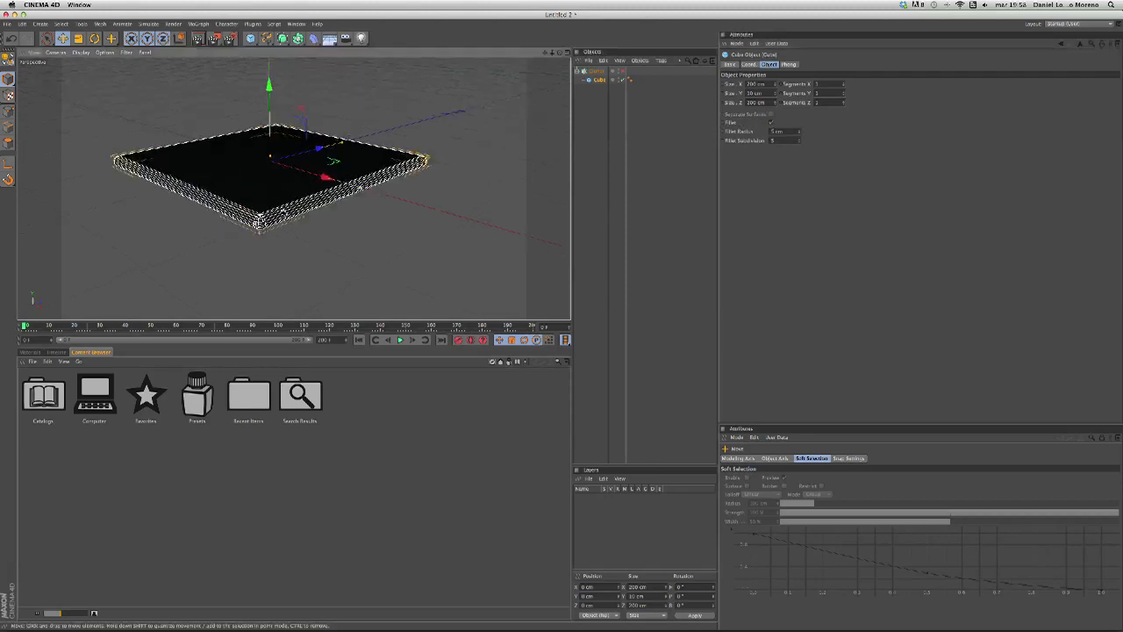
scroll(258, 222, "up", 2)
scroll(252, 227, "up", 1)
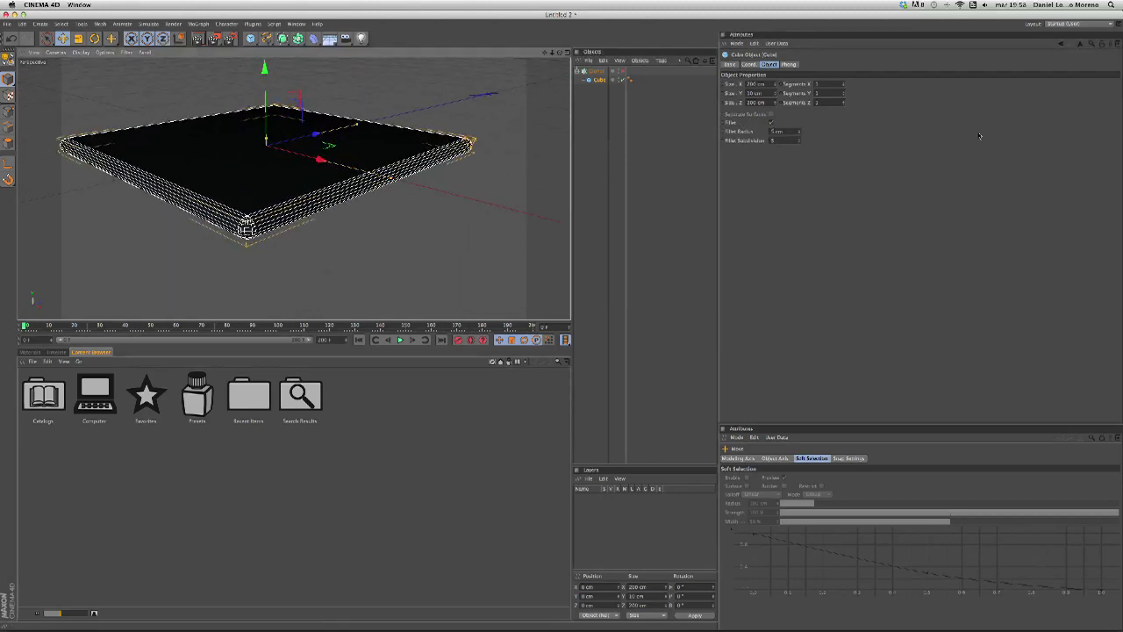
left_click(799, 134)
left_click(799, 133)
left_click(798, 133)
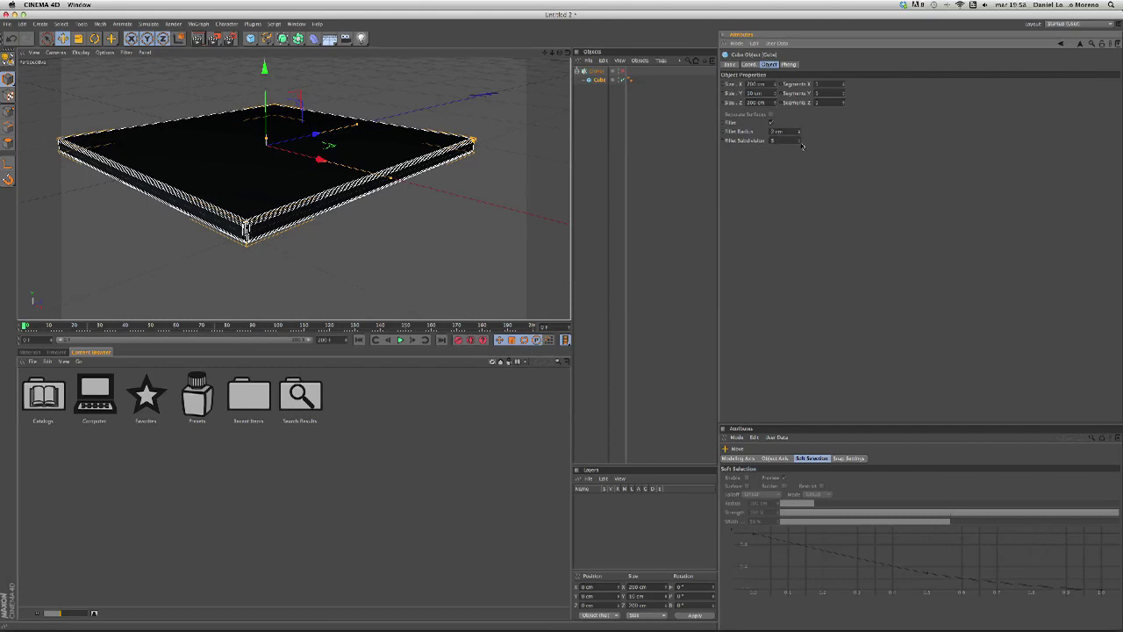
left_click(800, 142)
left_click(800, 142)
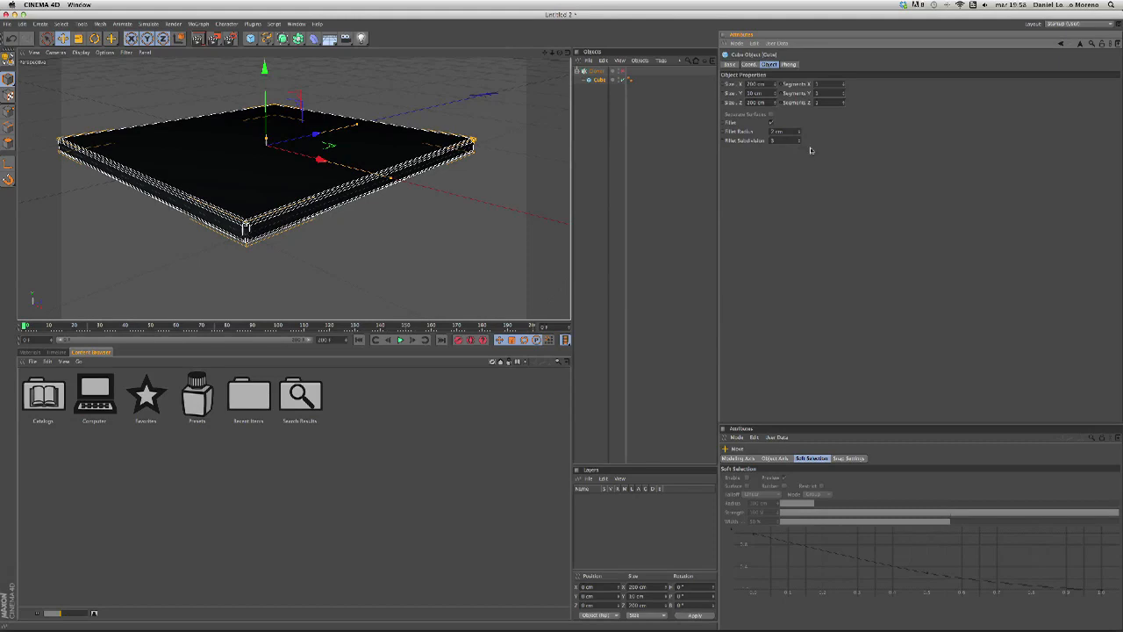
Re-enable the Cloner to display the full grid of filleted tiles
scroll(267, 166, "down", 5)
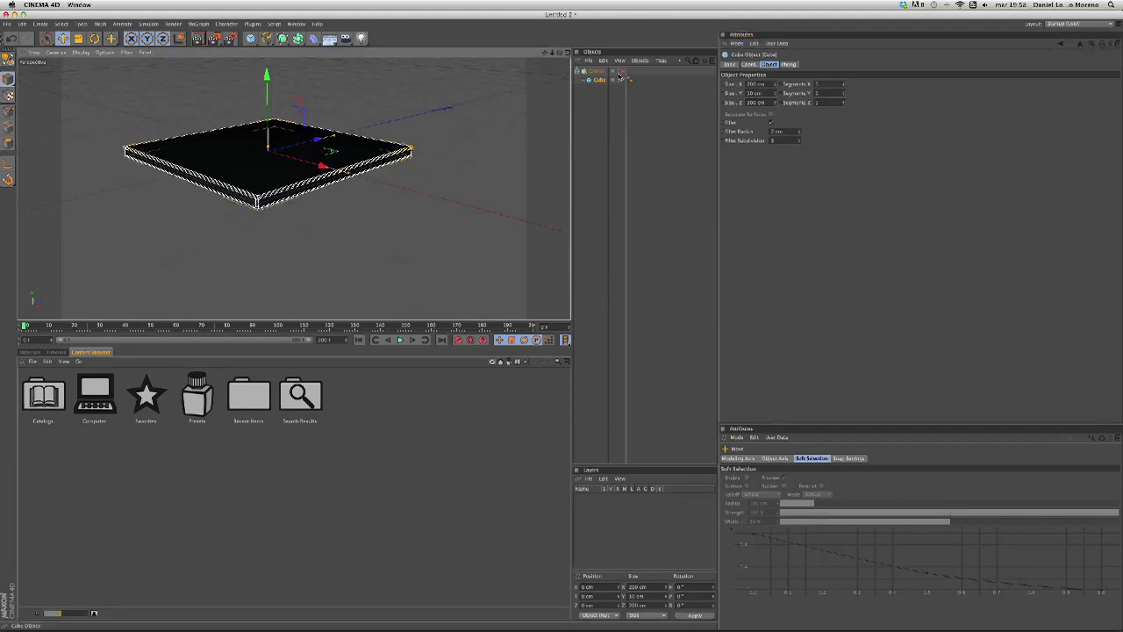
scroll(322, 152, "up", 8)
scroll(322, 152, "down", 3)
left_click_drag(360, 160, 383, 195, "alt")
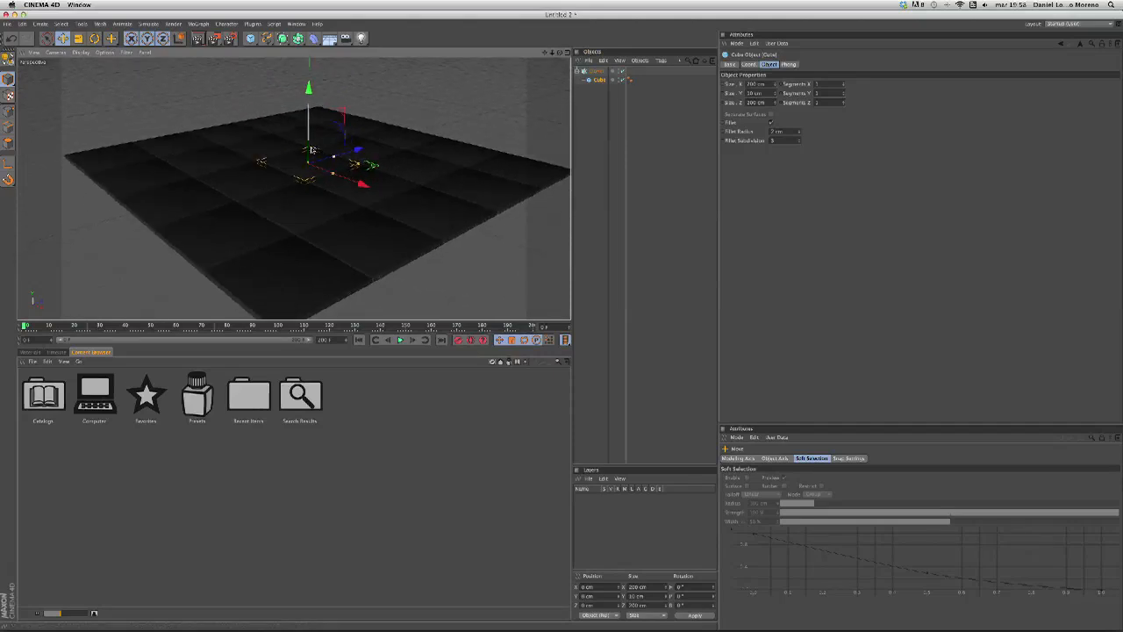
Disable the Cloner to isolate the single tile and make the cube an editable polygon object
left_click(30, 352)
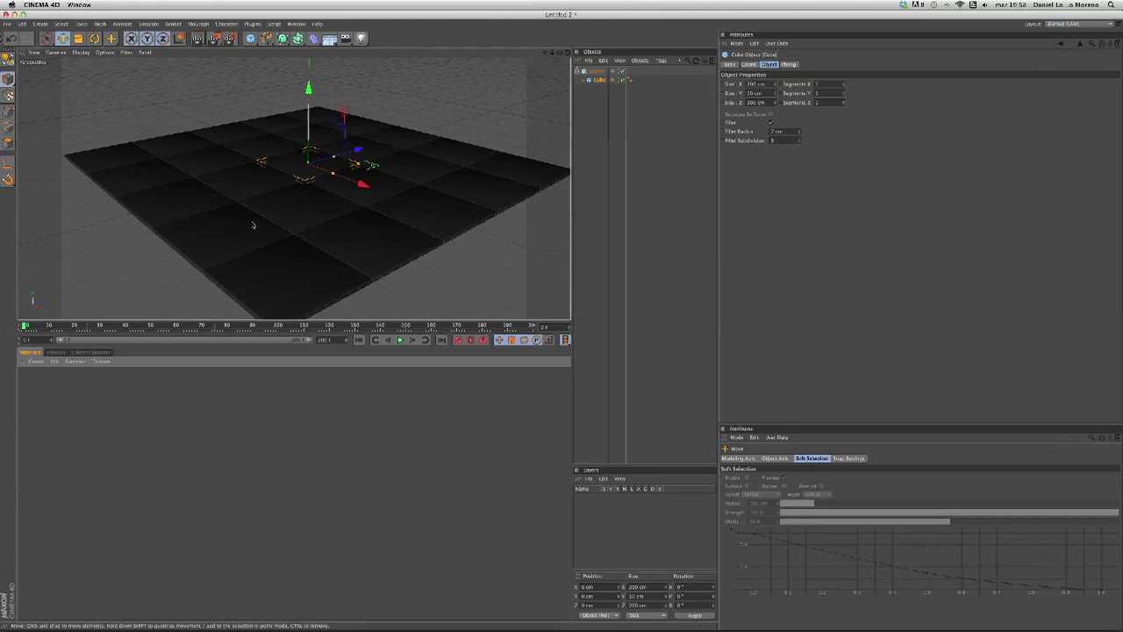
left_click(598, 79)
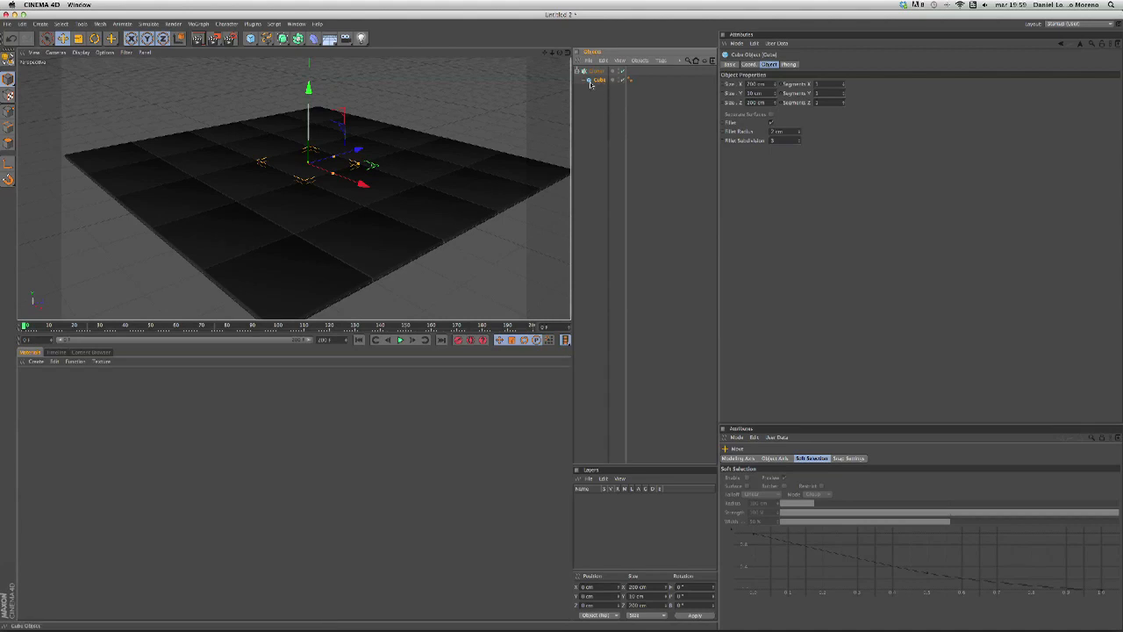
left_click(621, 72)
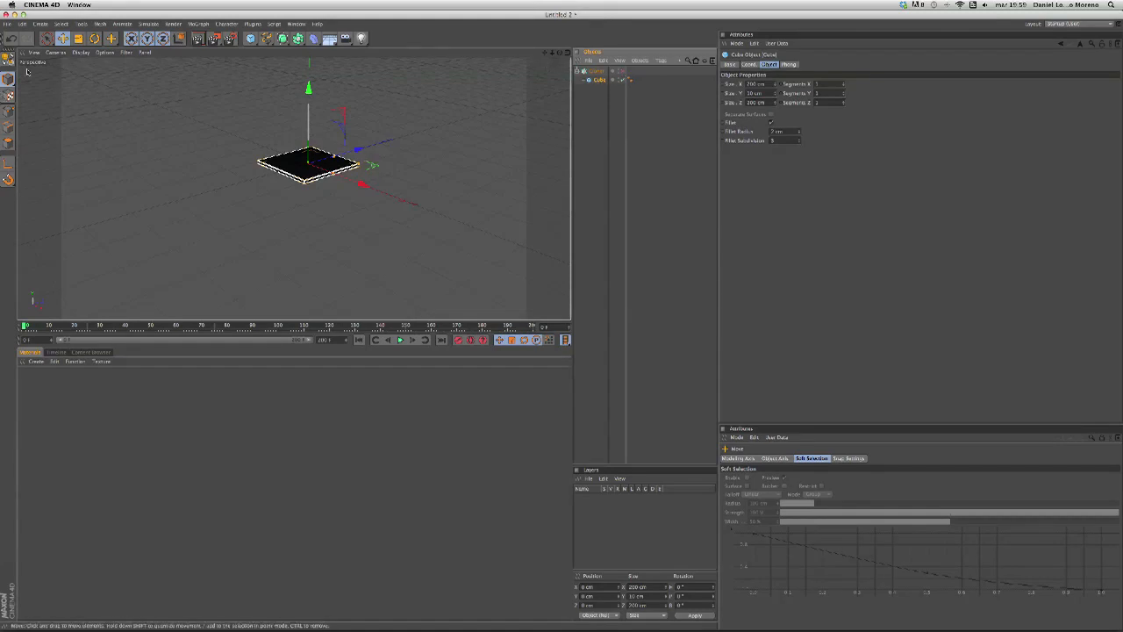
left_click(9, 58)
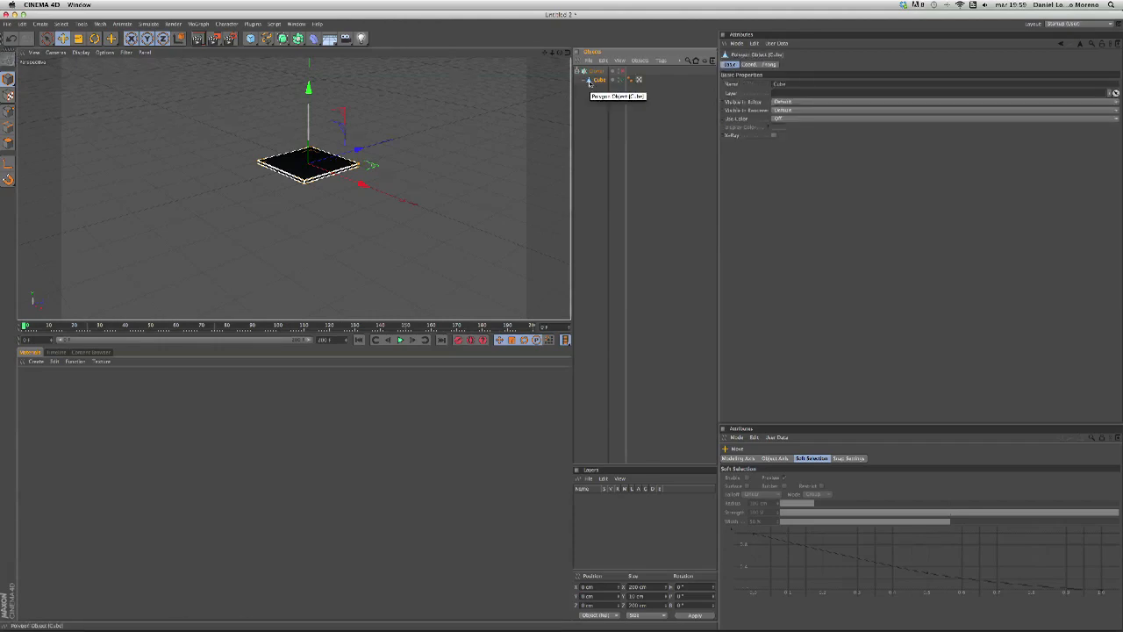
Select the large top polygon of the tile in polygon mode with the Live Selection tool
scroll(313, 169, "up", 2)
scroll(313, 168, "up", 4)
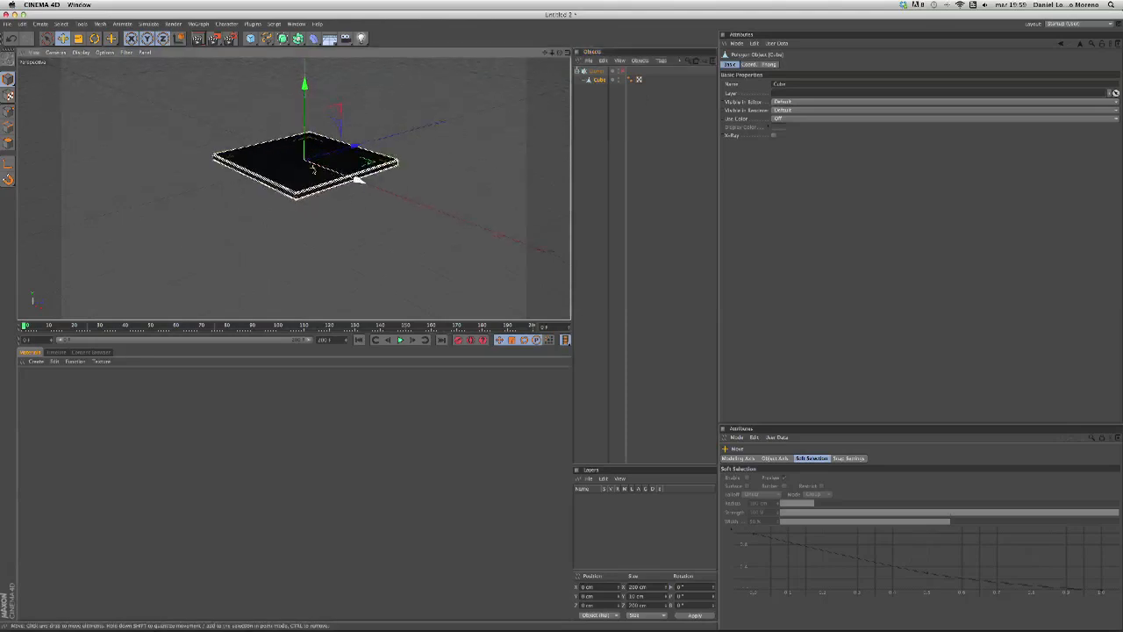
scroll(313, 168, "down", 1)
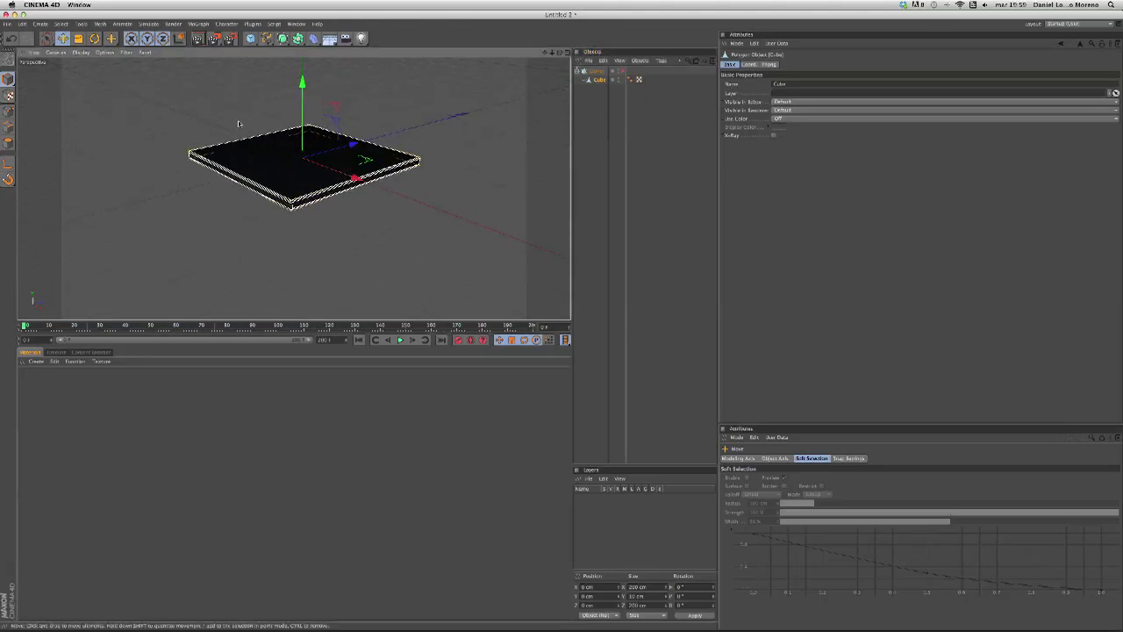
left_click(9, 143)
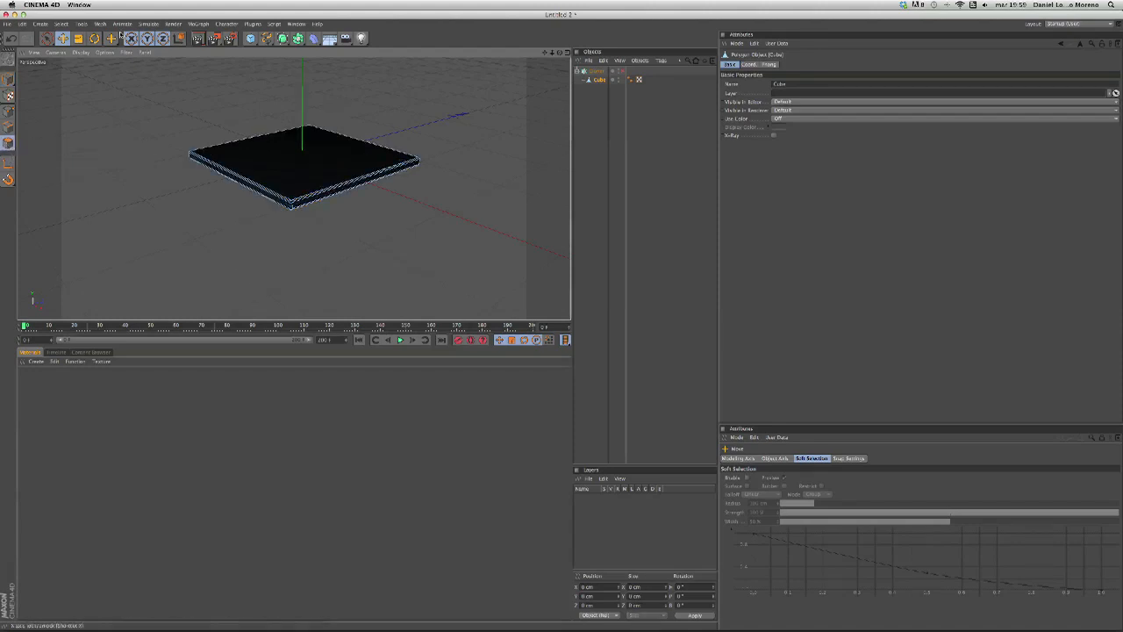
left_click(47, 38)
left_click(273, 160)
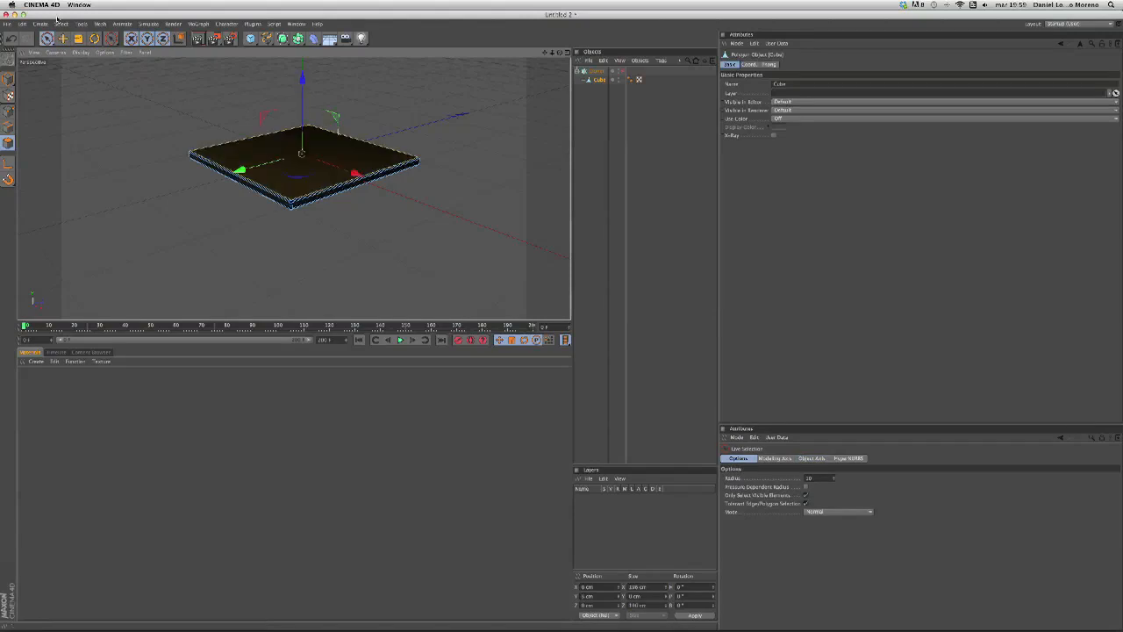
Store the selected top polygon as a polygon selection tag and name it "black"
left_click(60, 23)
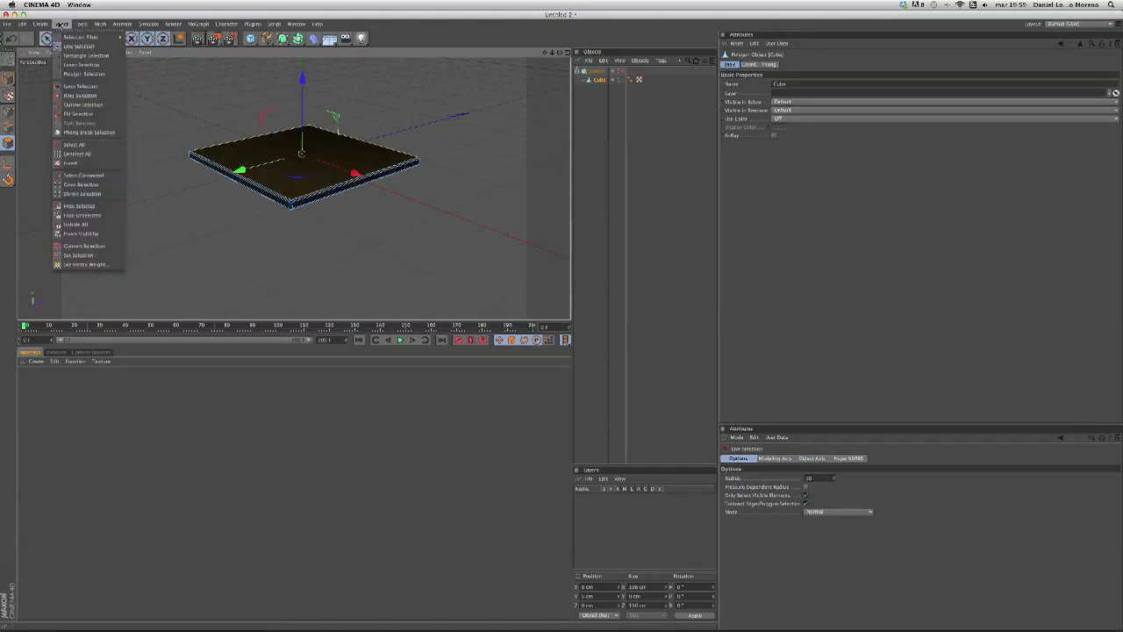
left_click(77, 254)
left_click(792, 76)
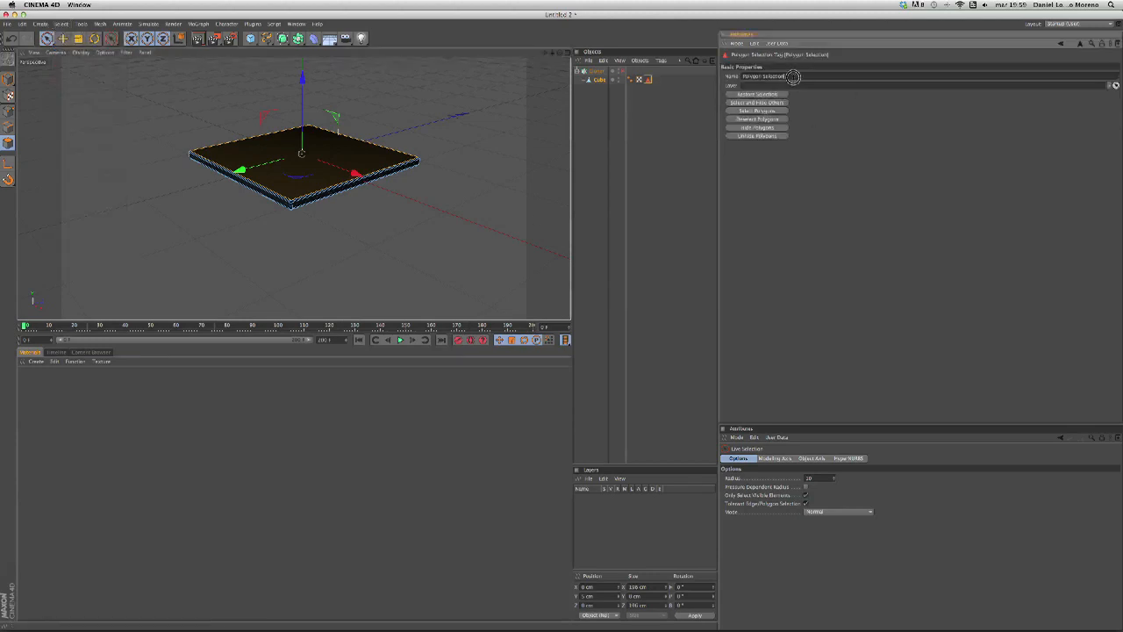
type("stac")
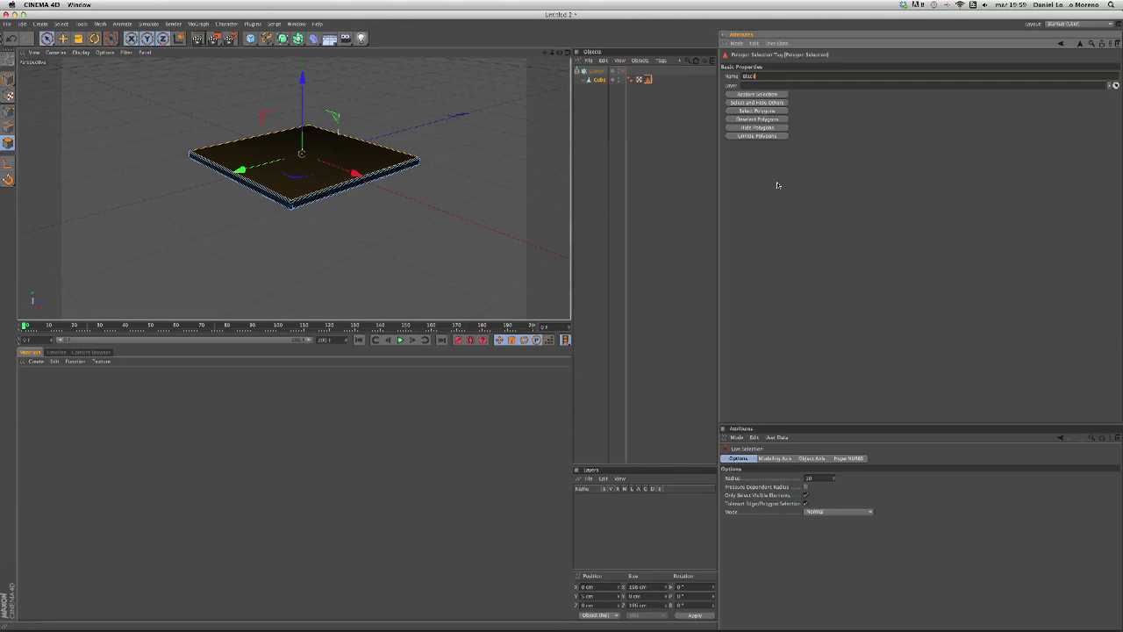
key("Return")
Create a new material and set its color to a near-black grey
left_click(69, 397)
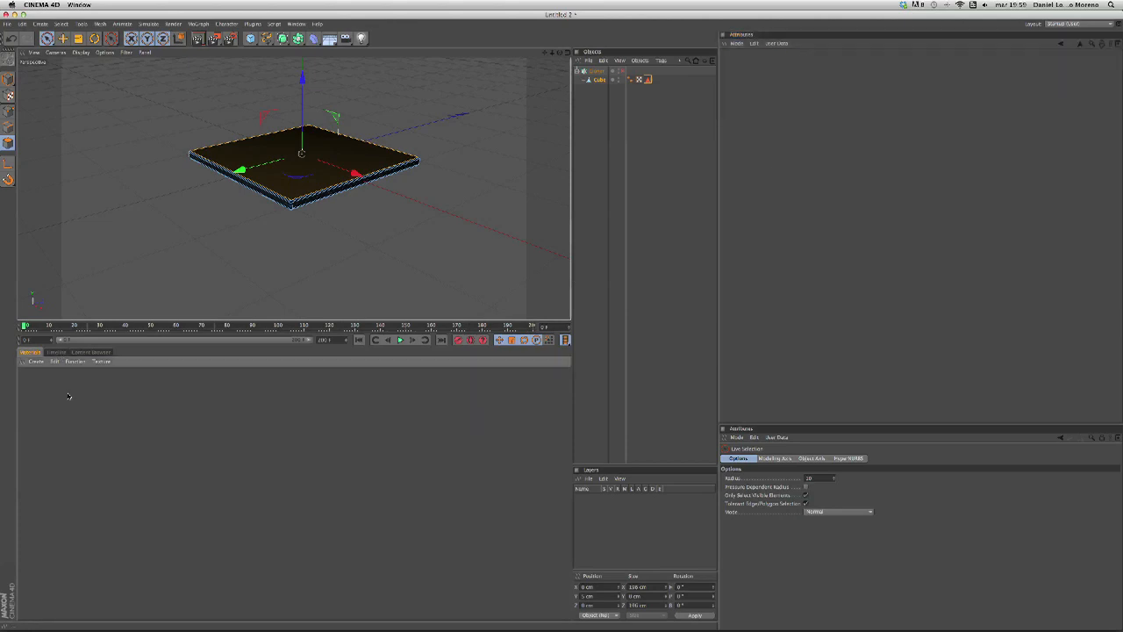
double_click(31, 395)
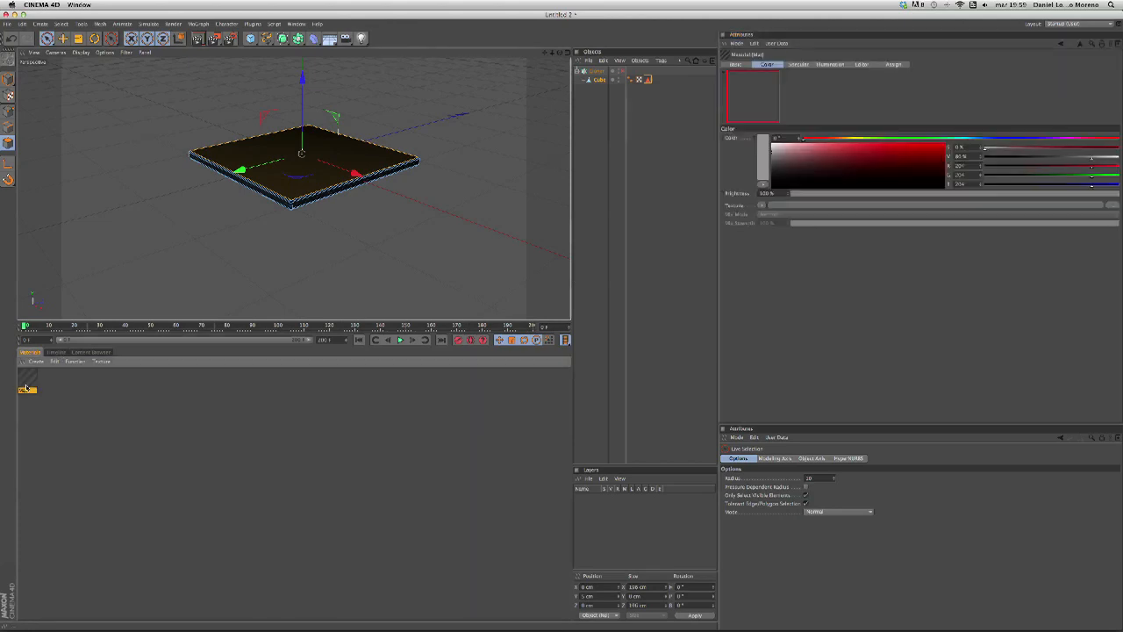
left_click(777, 186)
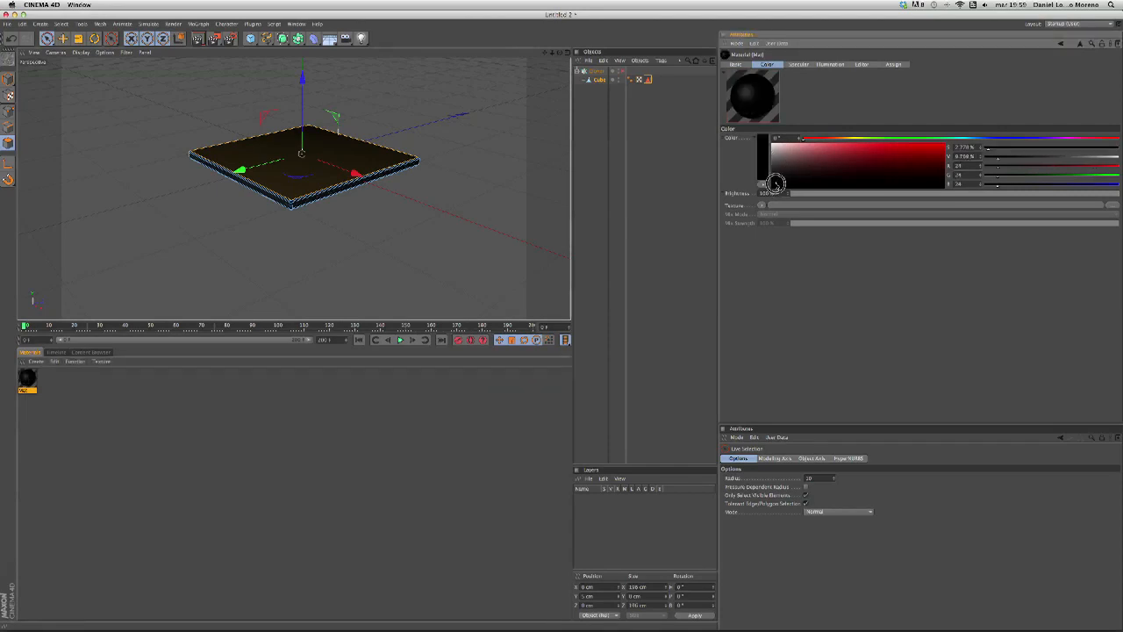
left_click_drag(776, 185, 774, 184)
Enable Reflection on the black material and give the reflection a Fresnel texture
left_click(736, 64)
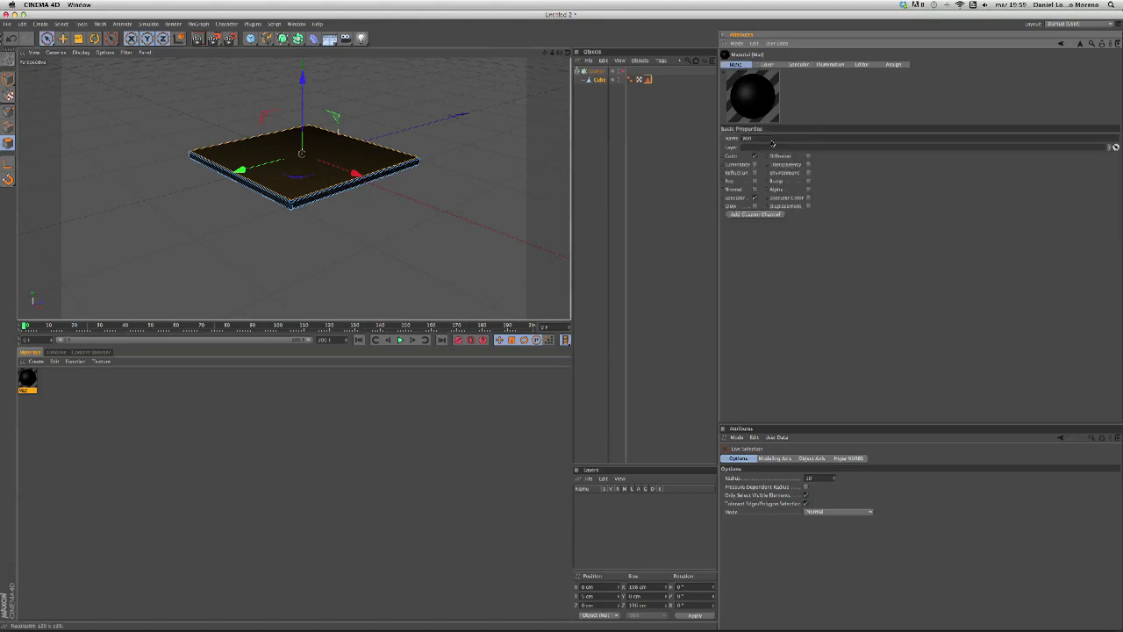
left_click(754, 173)
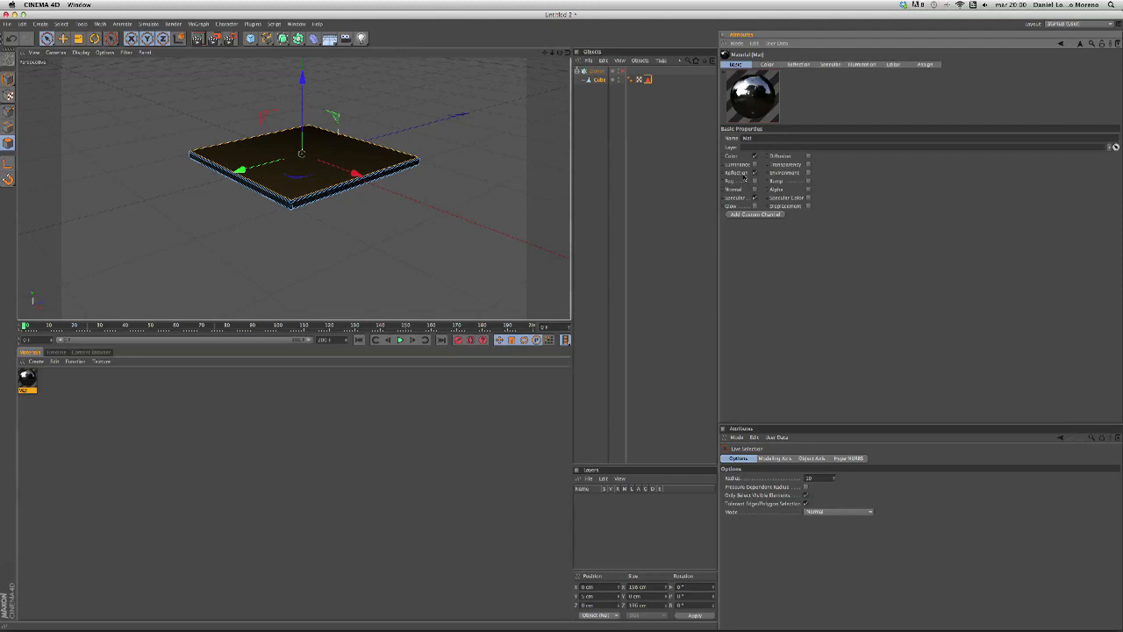
left_click(800, 65)
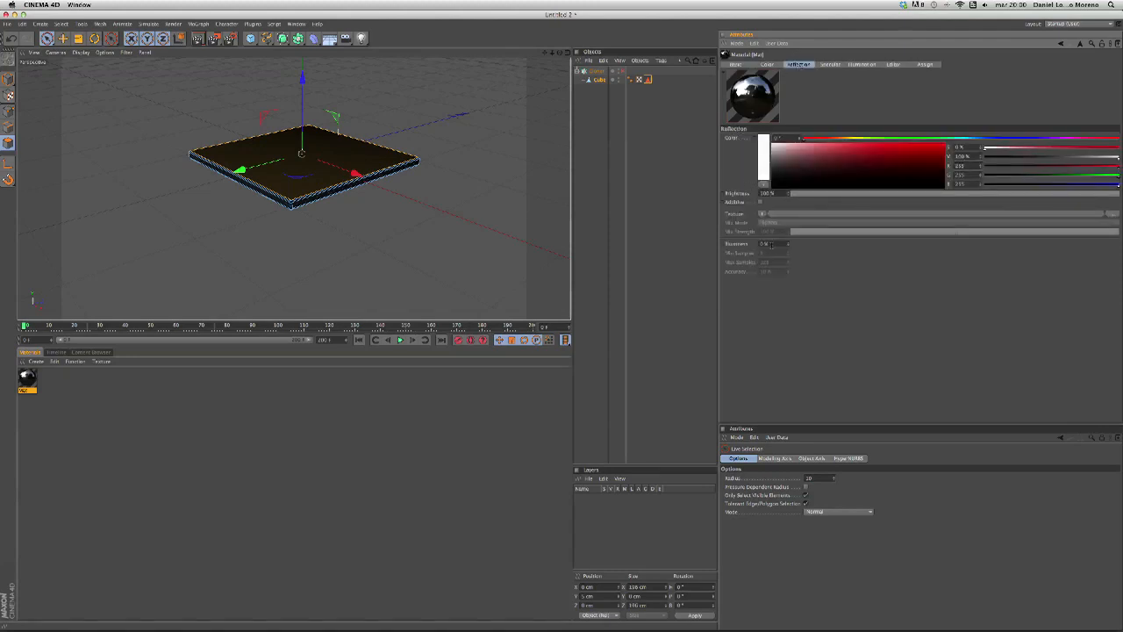
left_click(762, 214)
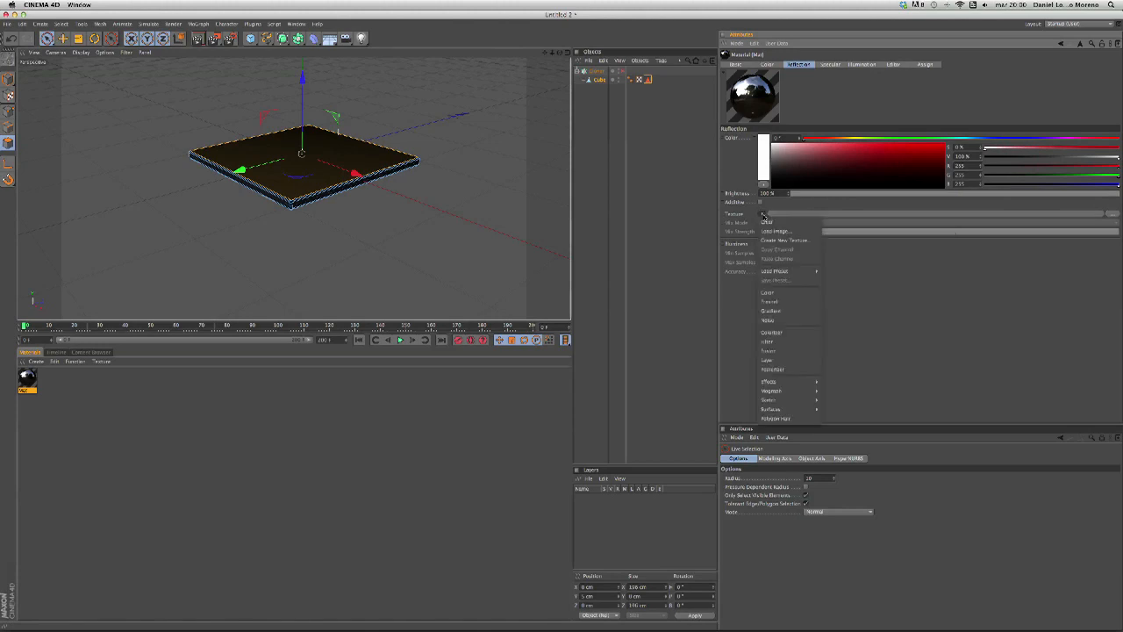
left_click(782, 299)
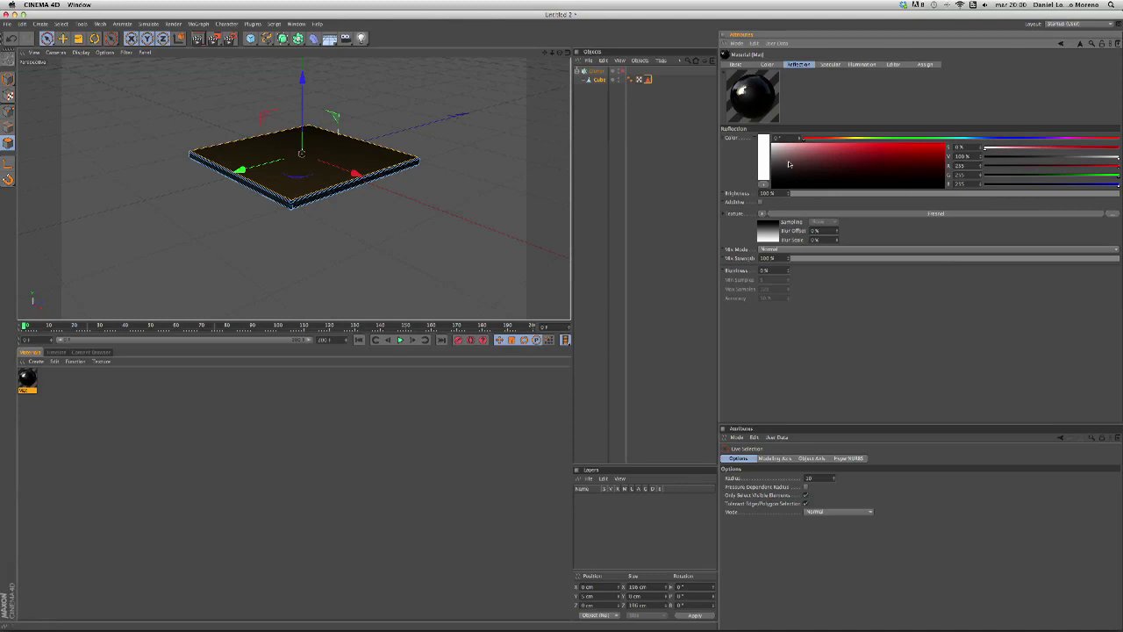
Set the black material's reflection brightness to 15% and its mix strength to 15%
left_click_drag(1119, 194, 844, 197)
type("15")
key("Return")
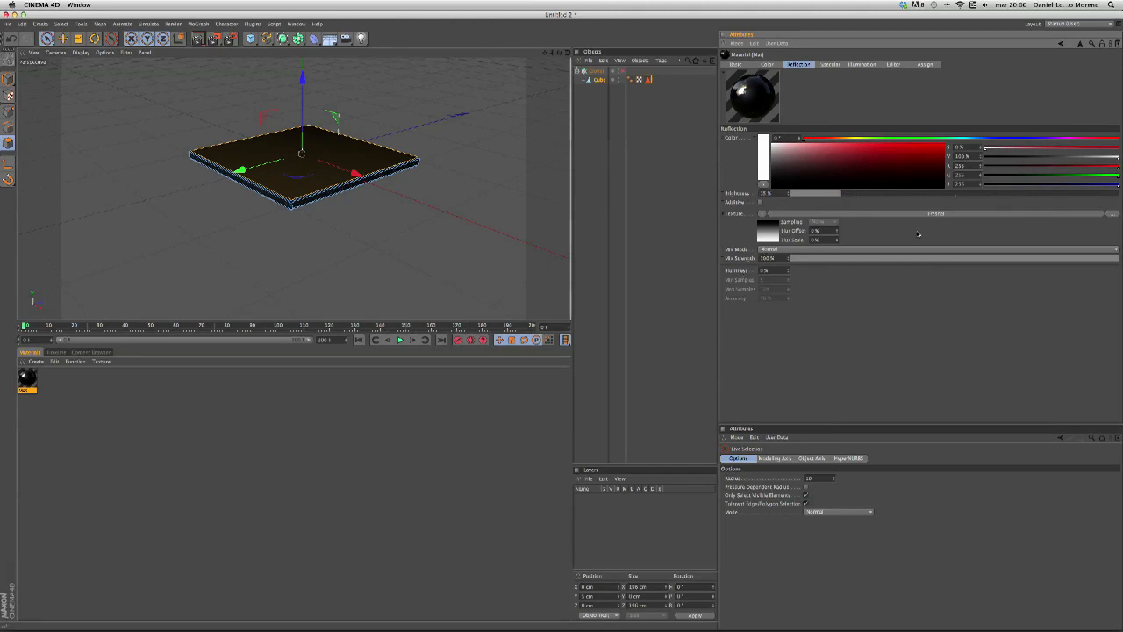
left_click_drag(1120, 261, 860, 261)
double_click(768, 259)
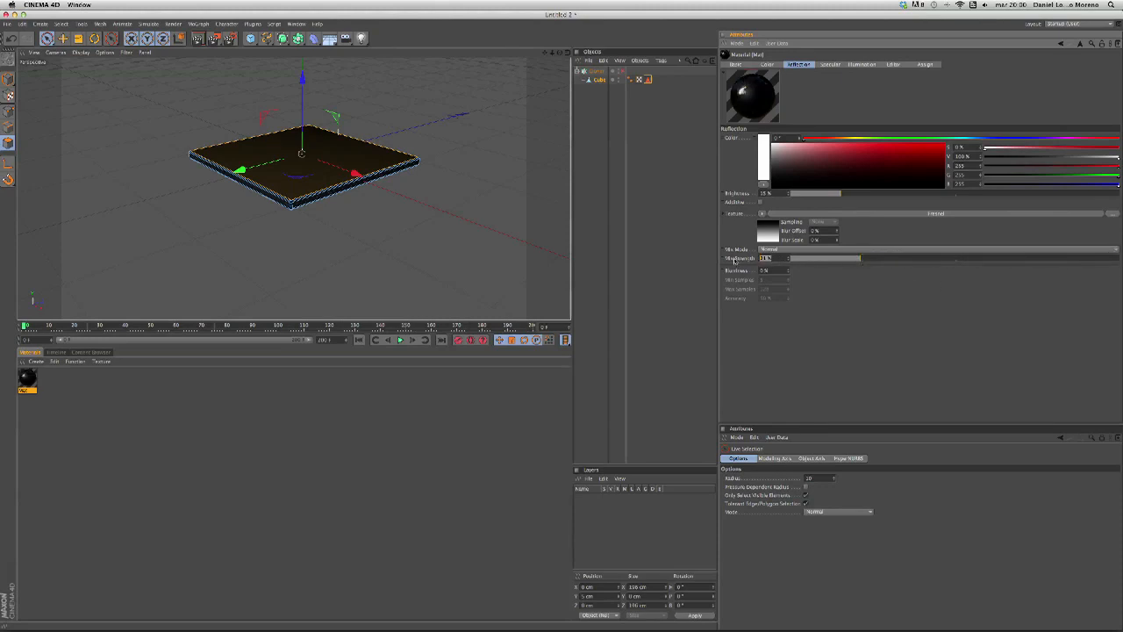
type("25")
key("Return")
Re-enable the Cloner to display the full tile floor and test-render the perspective view
left_click(624, 71)
scroll(288, 106, "down", 4)
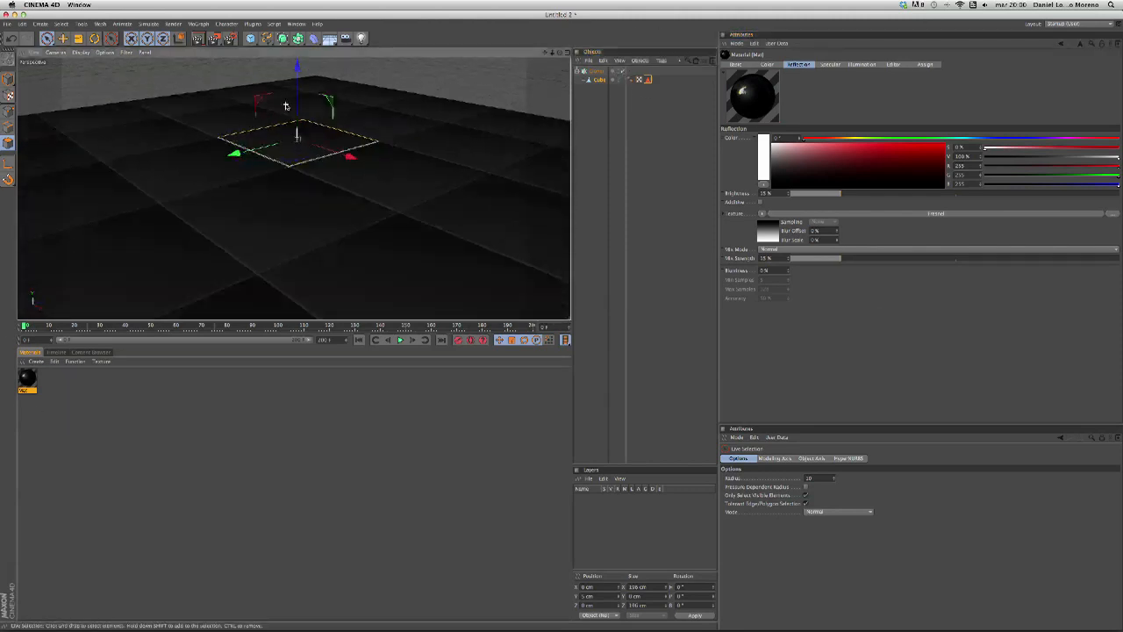
scroll(344, 128, "down", 3)
scroll(356, 127, "down", 2)
scroll(368, 164, "down", 2)
left_click_drag(368, 164, 375, 196, "alt")
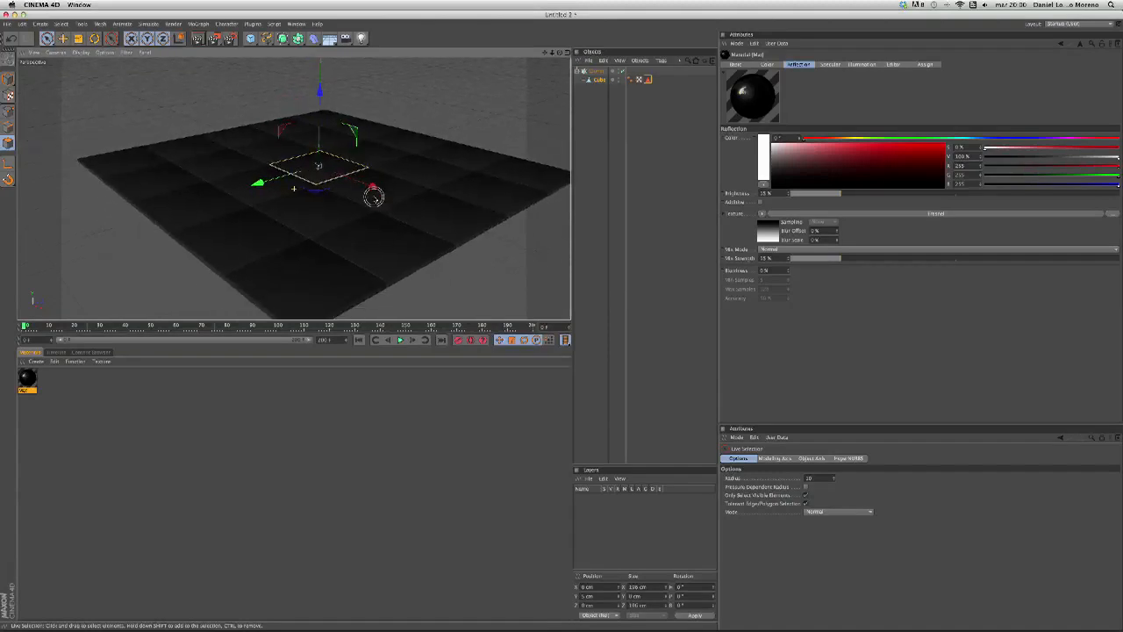
left_click(199, 44)
left_click(325, 170)
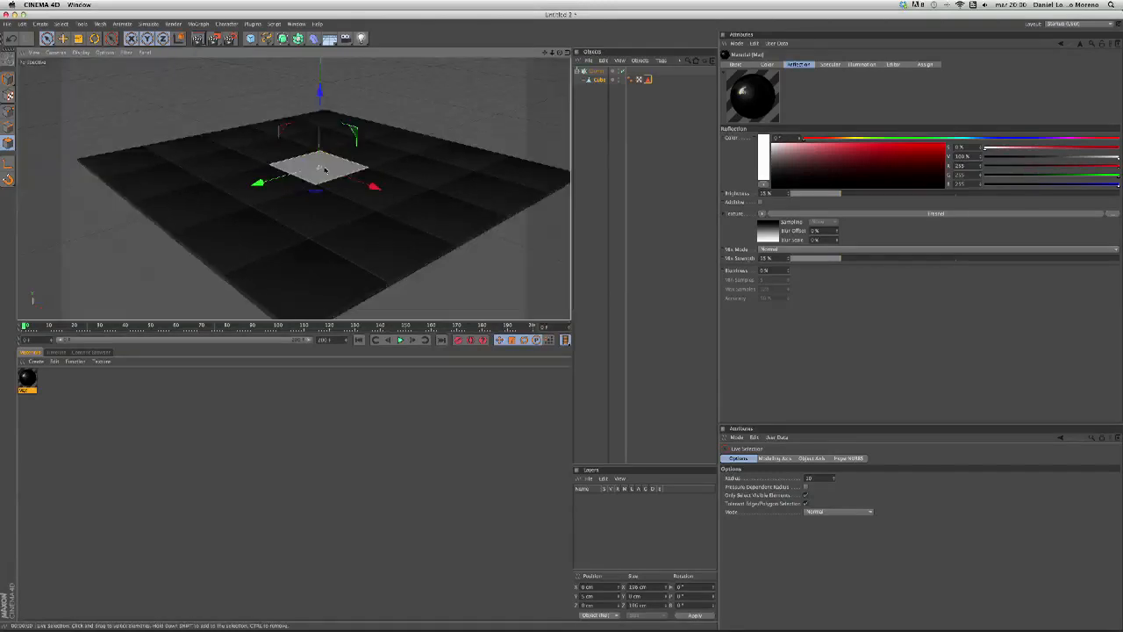
left_click(259, 379)
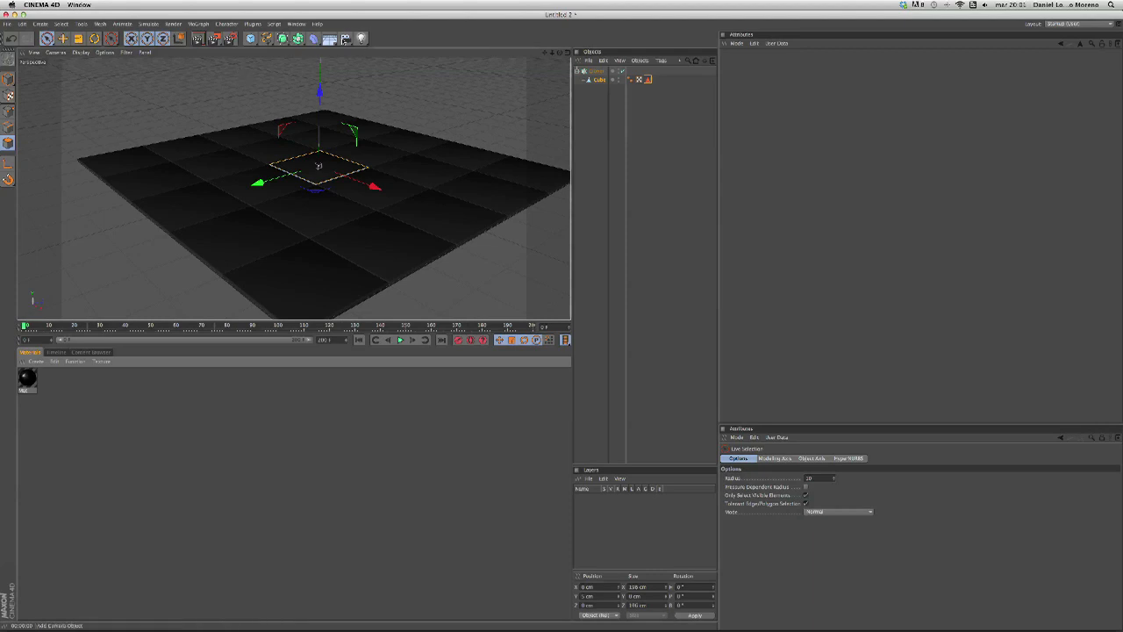
Add a Sky object to the scene and create a second new material
left_click(329, 39)
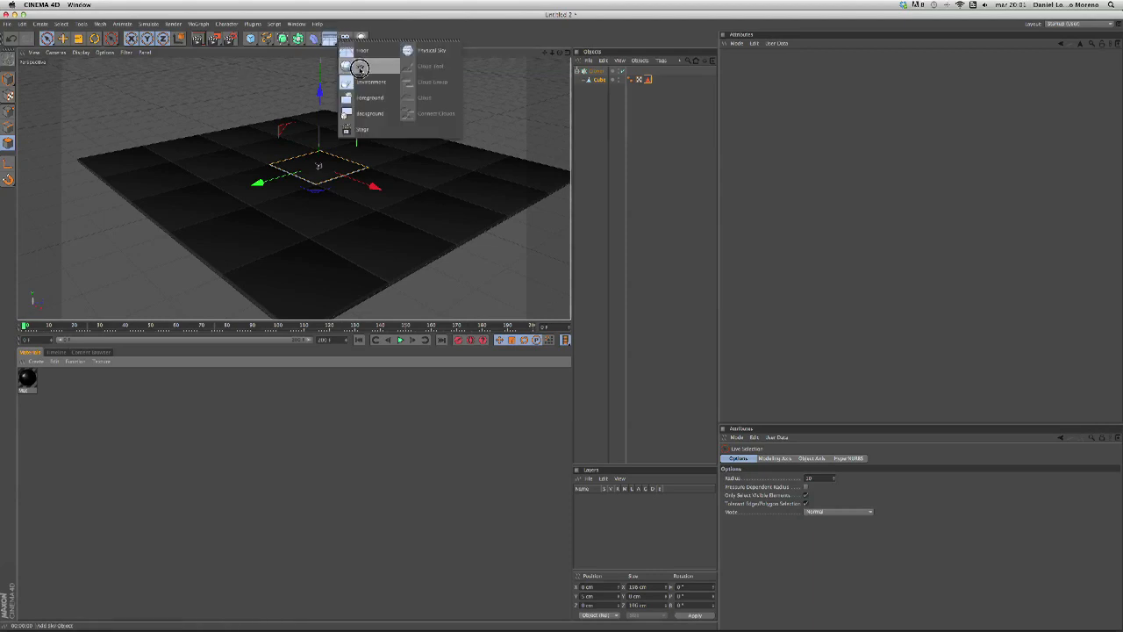
left_click(360, 65)
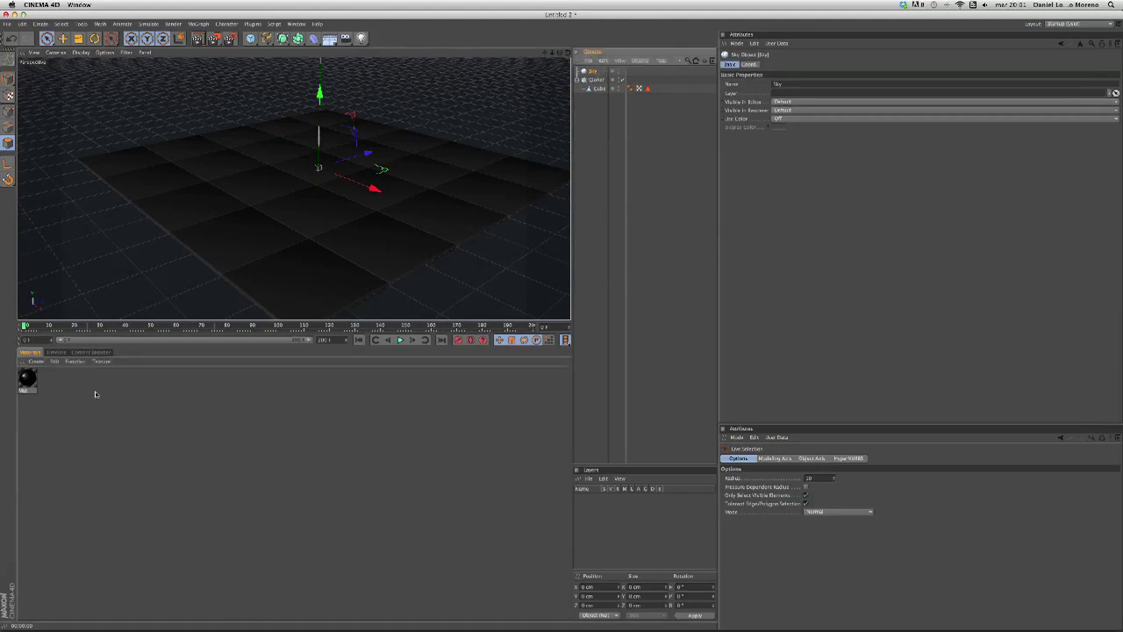
double_click(48, 378)
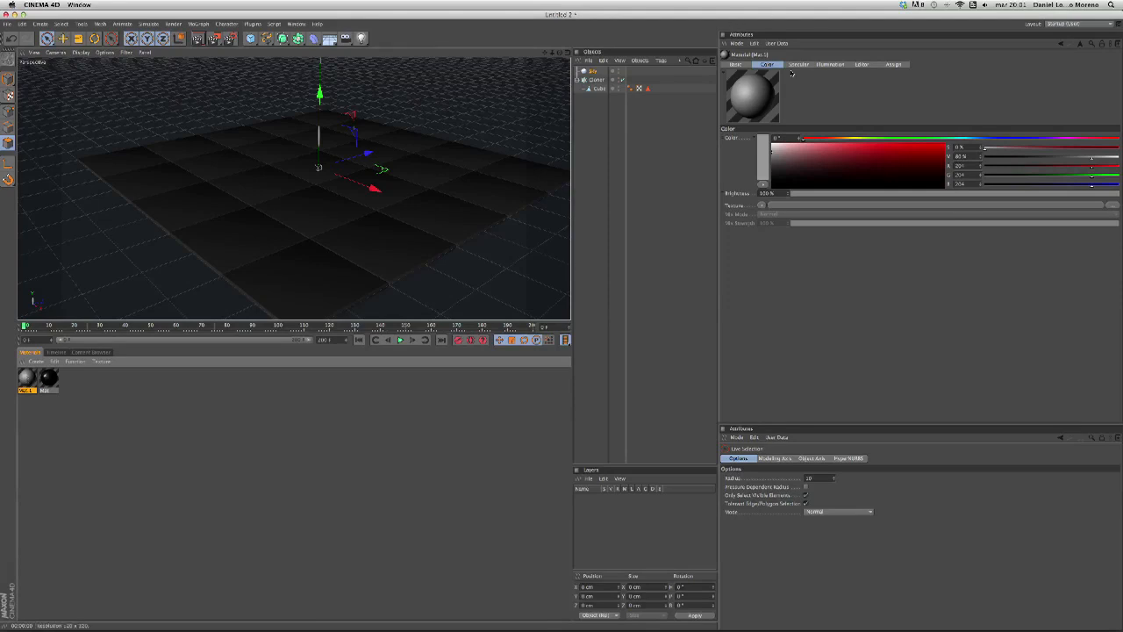
Load the image studio010.hdr from the CUPCAKE TUTORIAL Assets folder as the new material's color texture
left_click(760, 207)
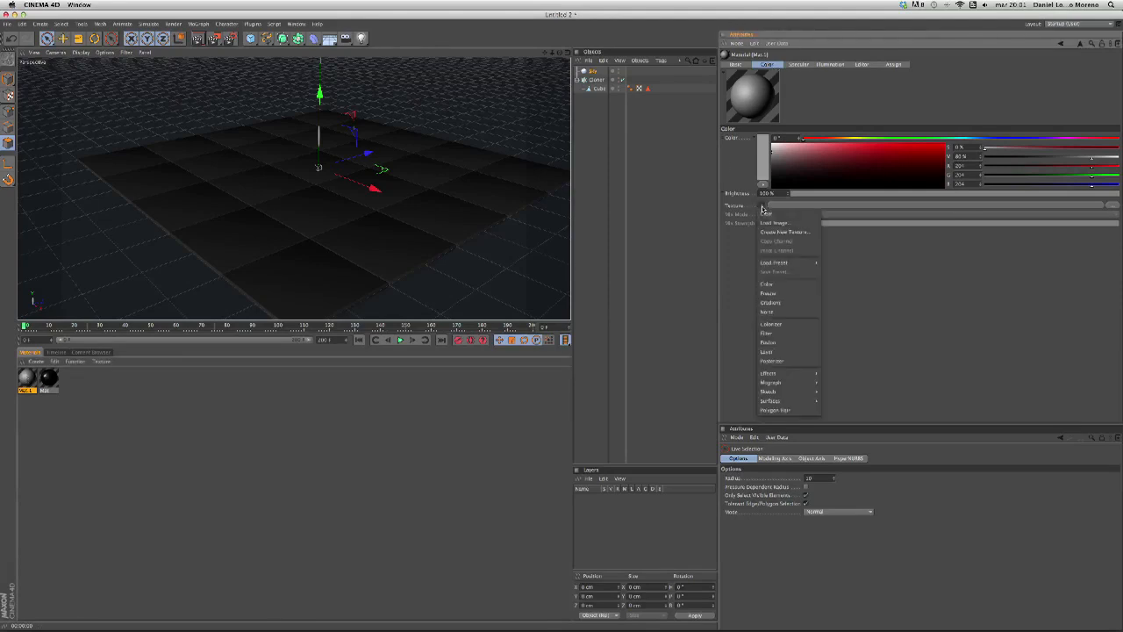
left_click(762, 229)
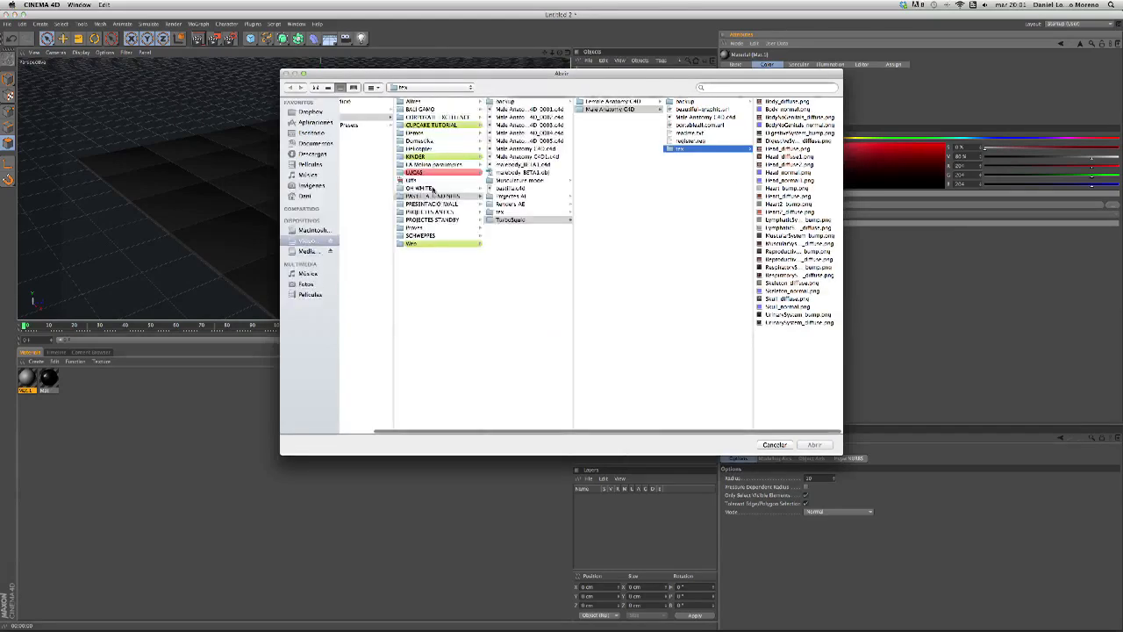
left_click(436, 125)
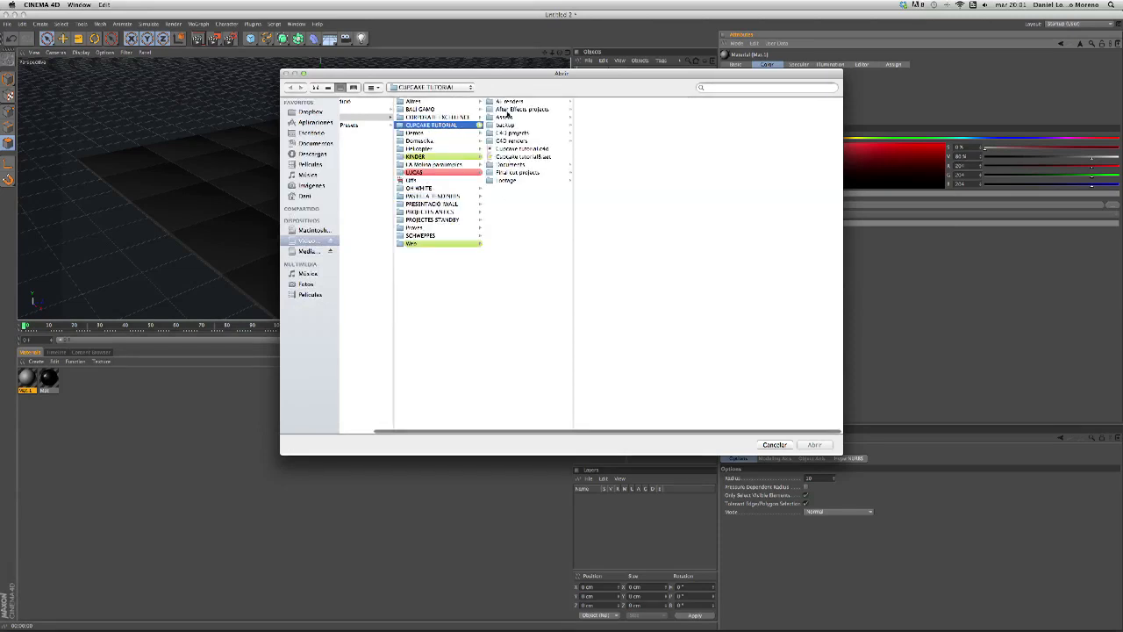
left_click(519, 117)
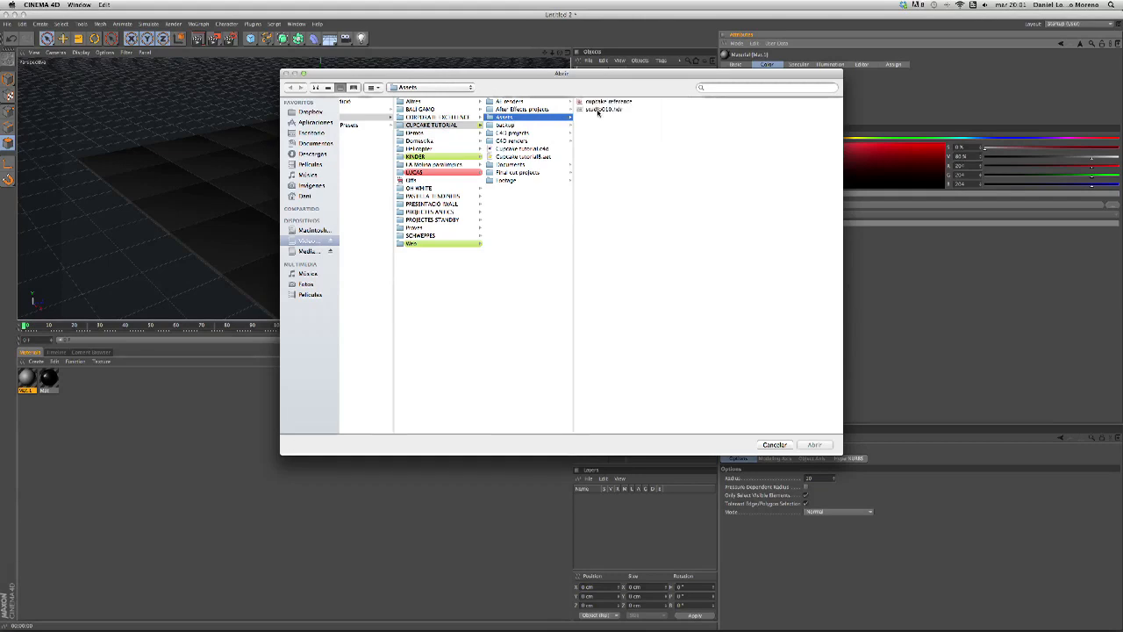
left_click(601, 110)
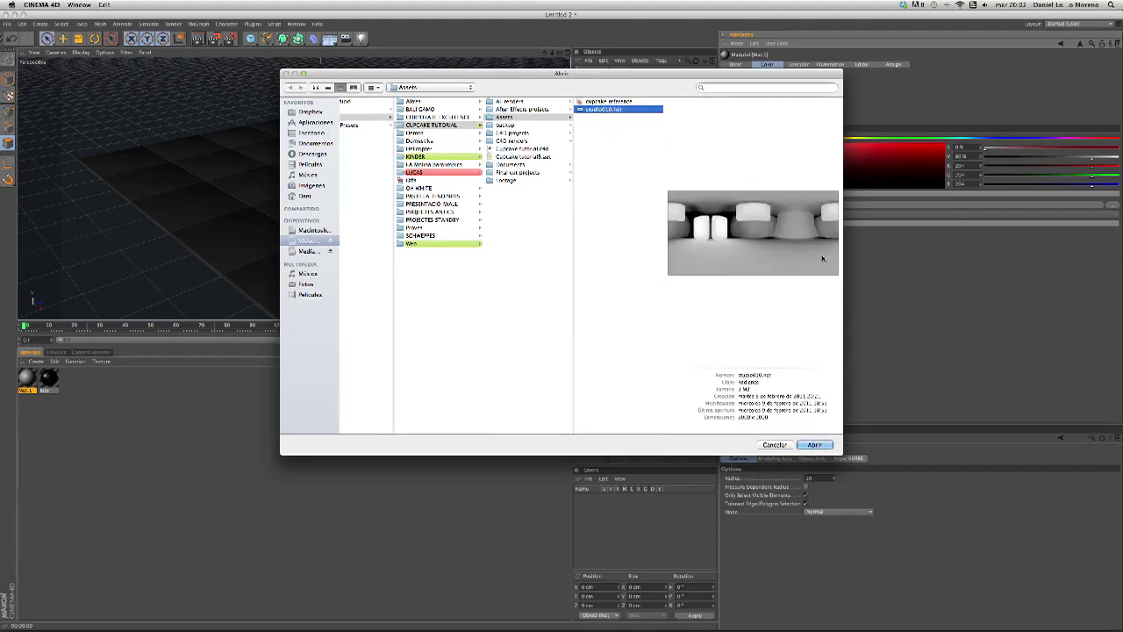
left_click(815, 448)
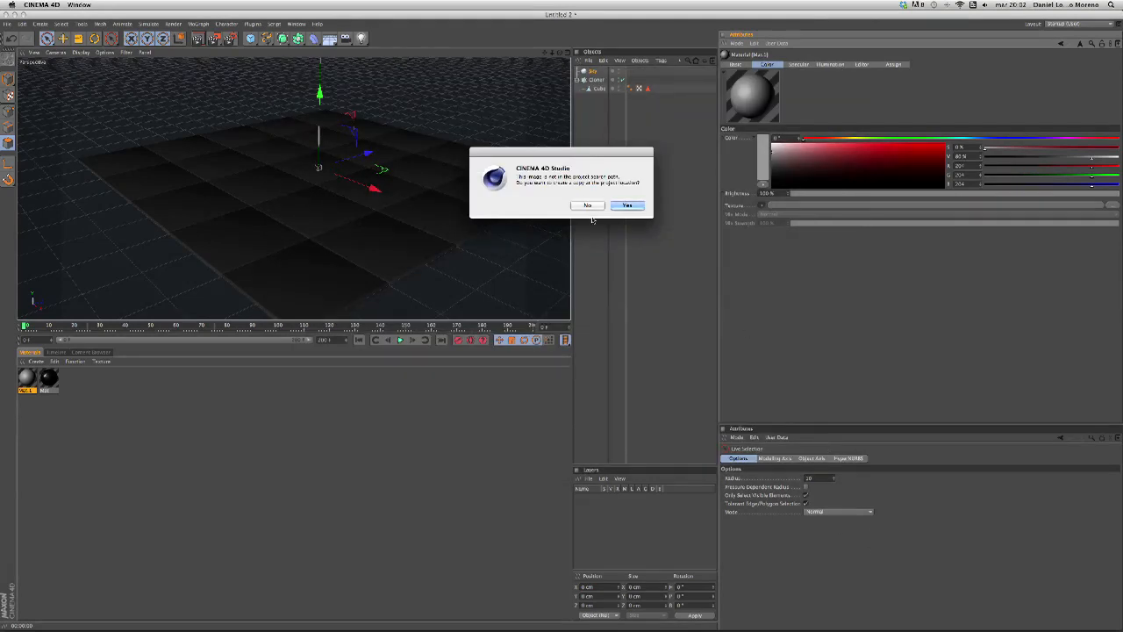
left_click(614, 206)
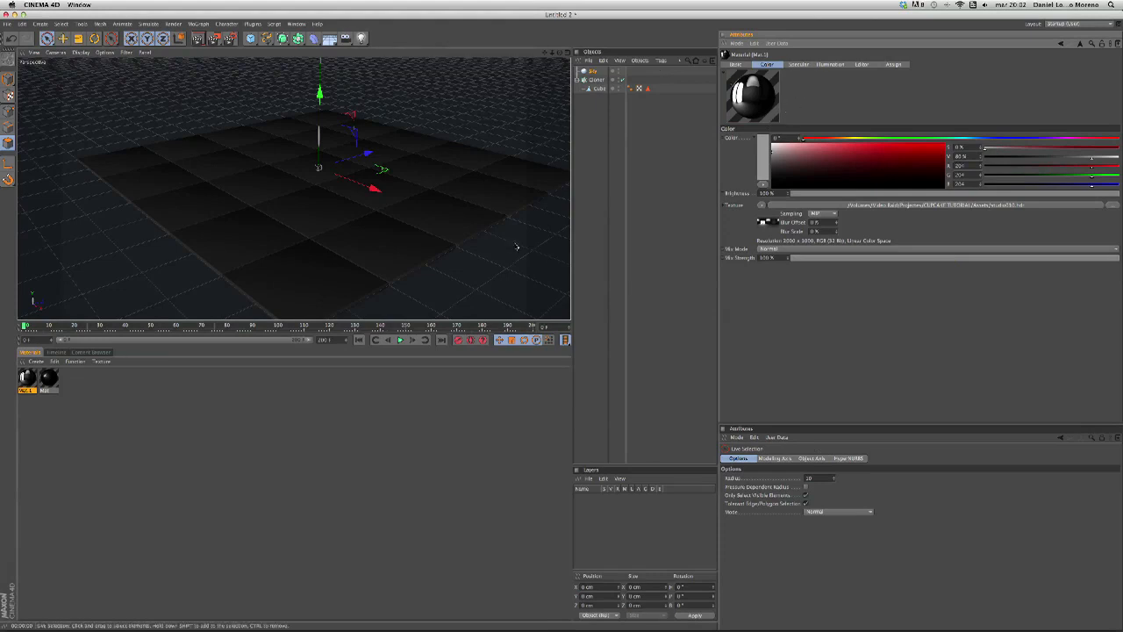
Apply the HDR material to the Sky object and test-render the perspective view
left_click_drag(27, 379, 584, 70)
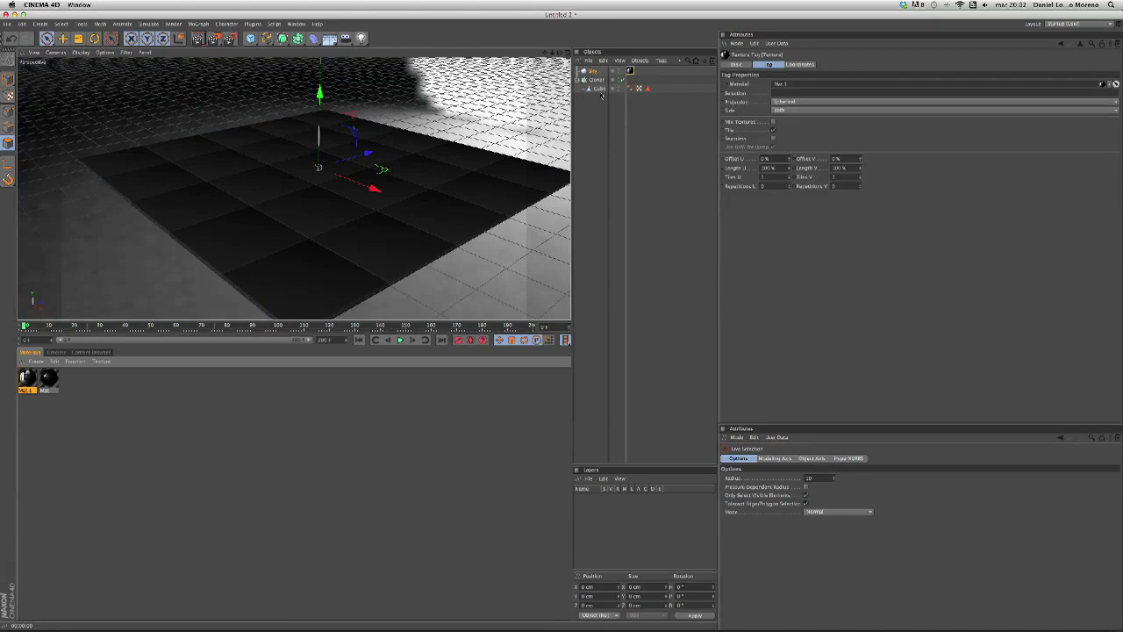
left_click(200, 40)
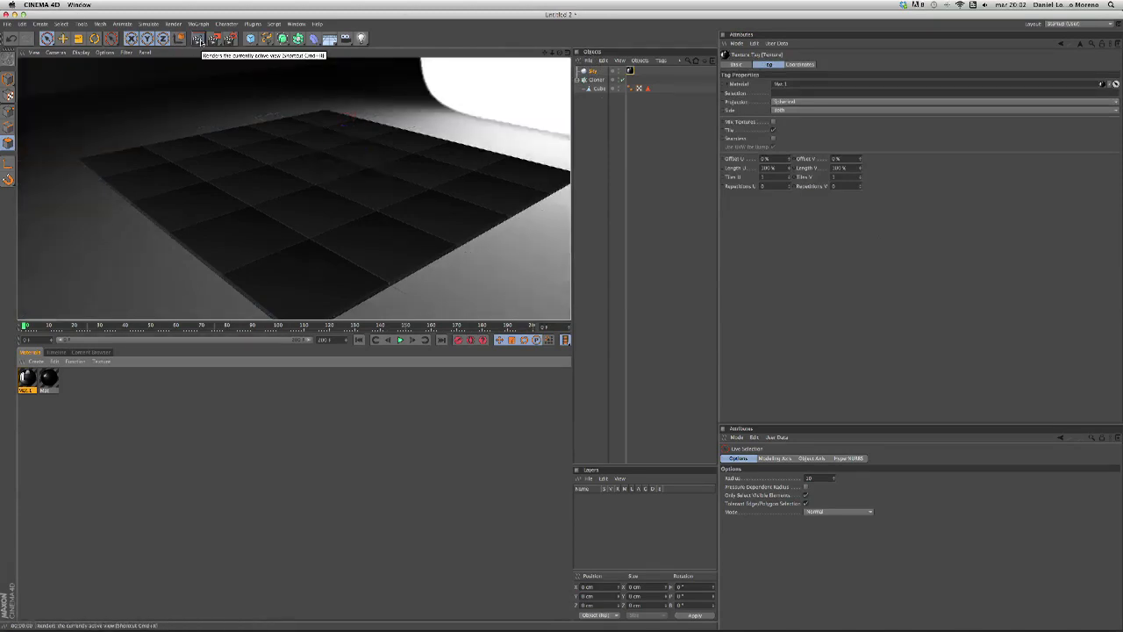
left_click(600, 119)
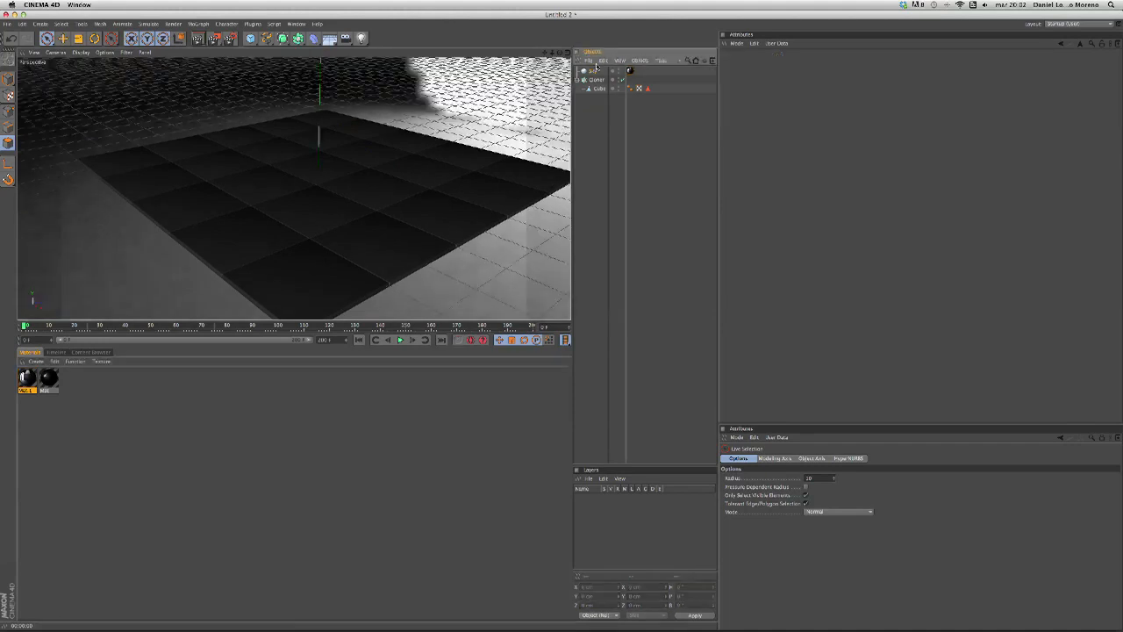
Apply the reflective black material to the Cube inside the Cloner and test-render the tile floor
left_click(599, 80)
left_click_drag(48, 378, 604, 88)
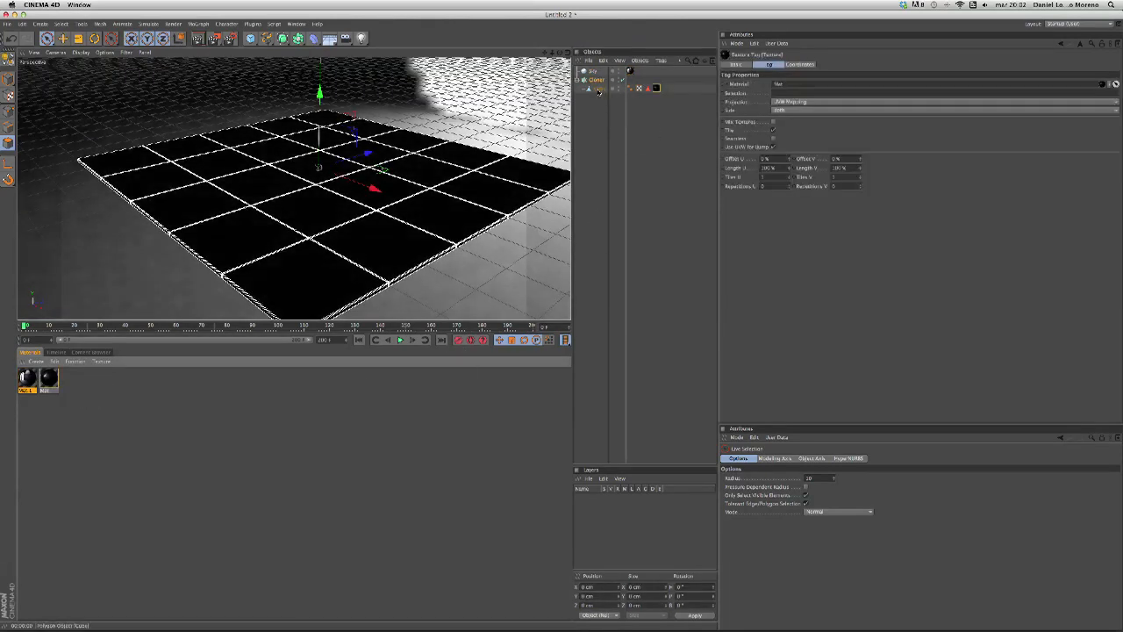
left_click(199, 39)
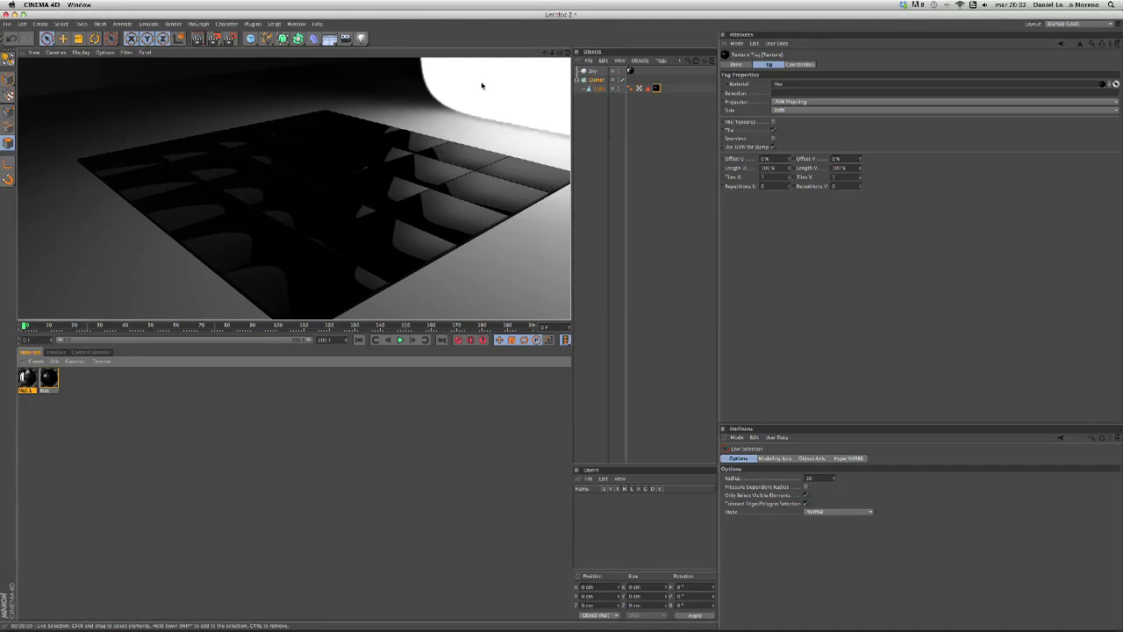
Add a Compositing tag to the Sky, disable Seen by Camera, and test-render the view
left_click(592, 71)
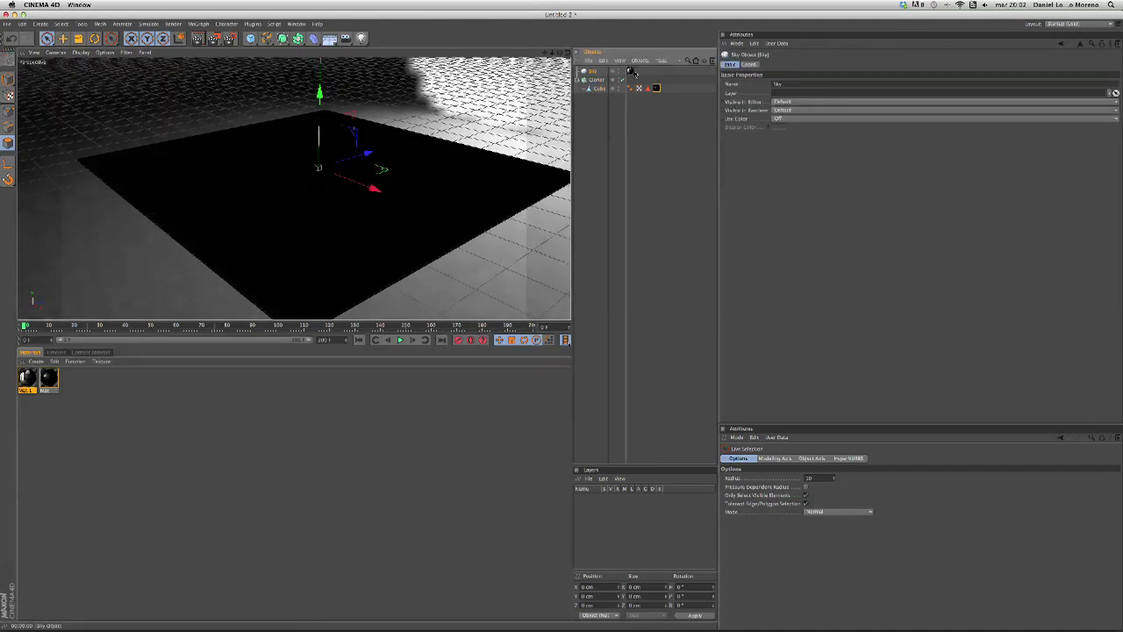
left_click(661, 60)
mouse_move(671, 75)
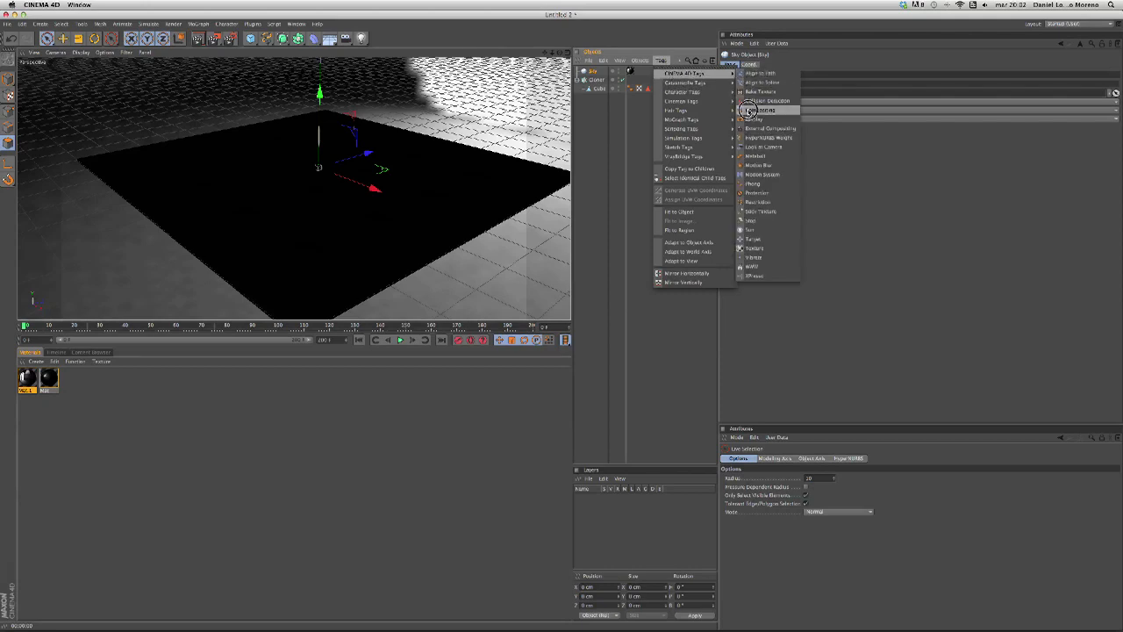
left_click(751, 110)
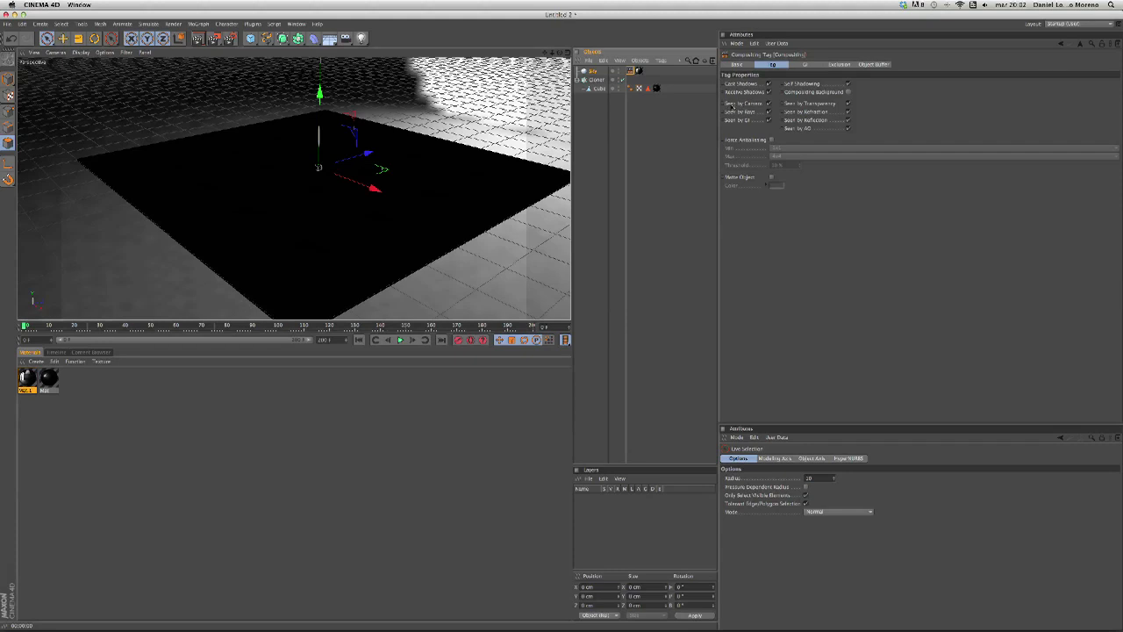
left_click(769, 104)
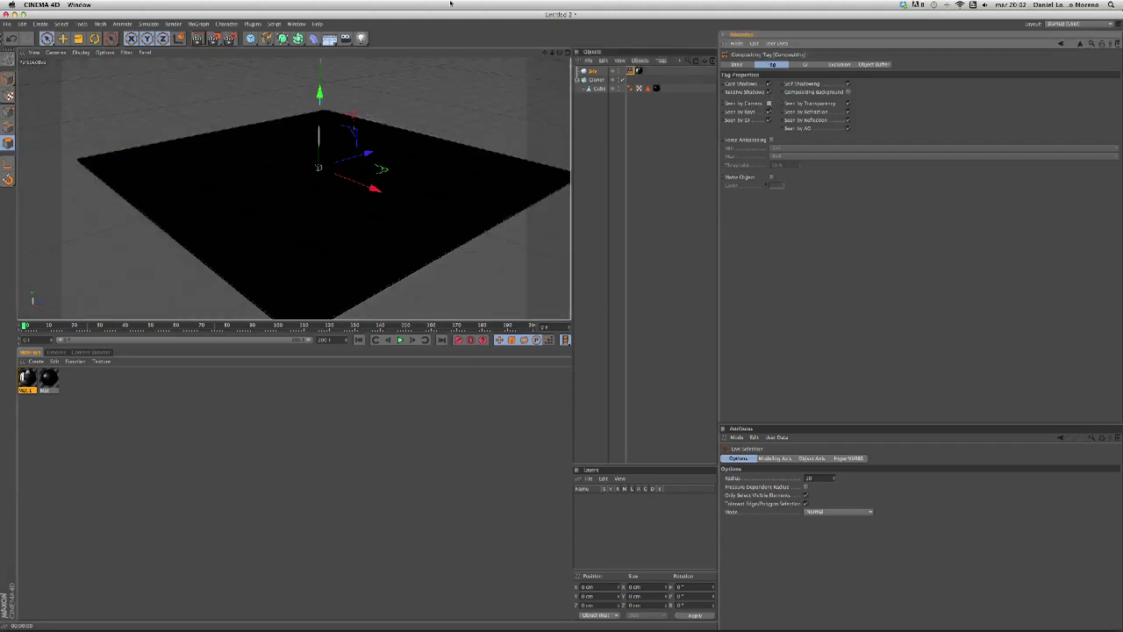
left_click(199, 41)
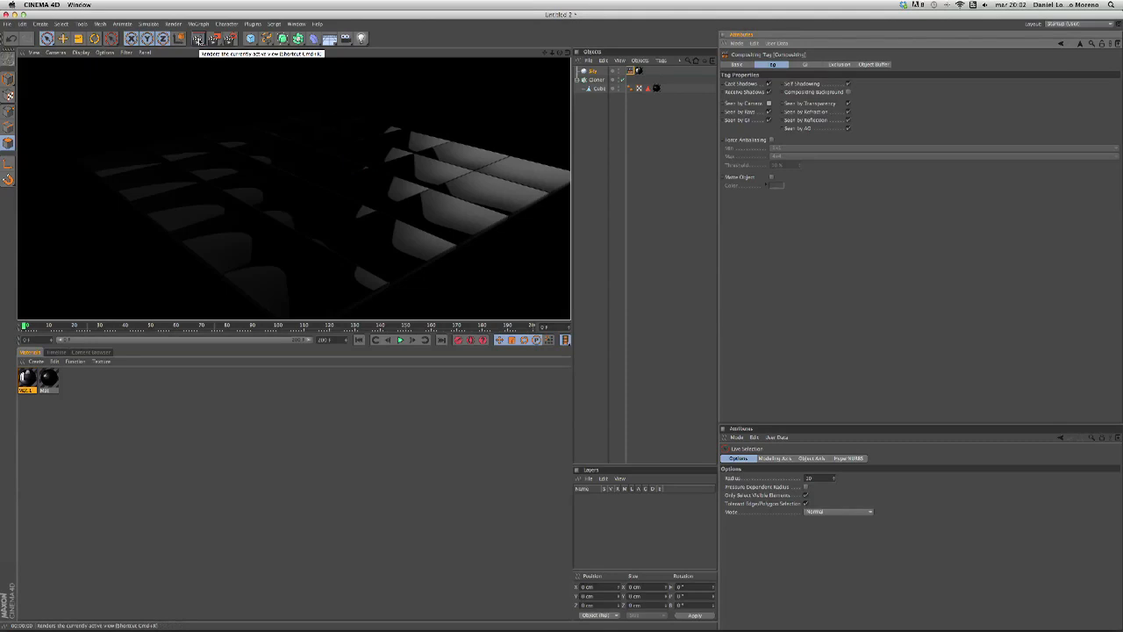
left_click(367, 214)
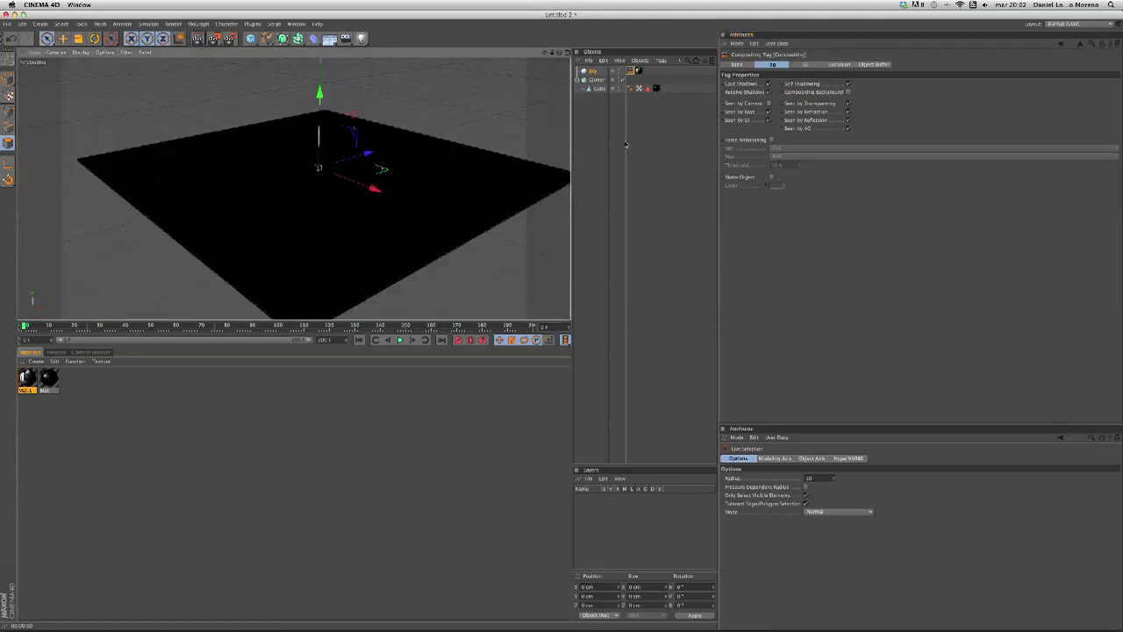
Duplicate the reflective black material and rename the original as "Black gla"
left_click(597, 120)
left_click(48, 379)
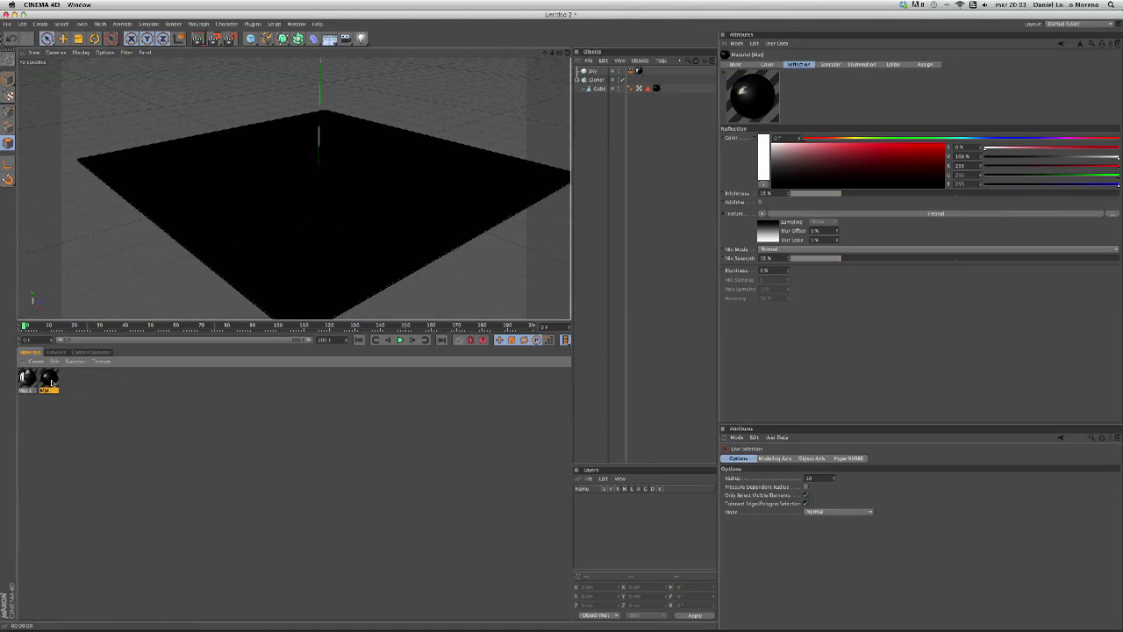
left_click_drag(53, 386, 70, 387)
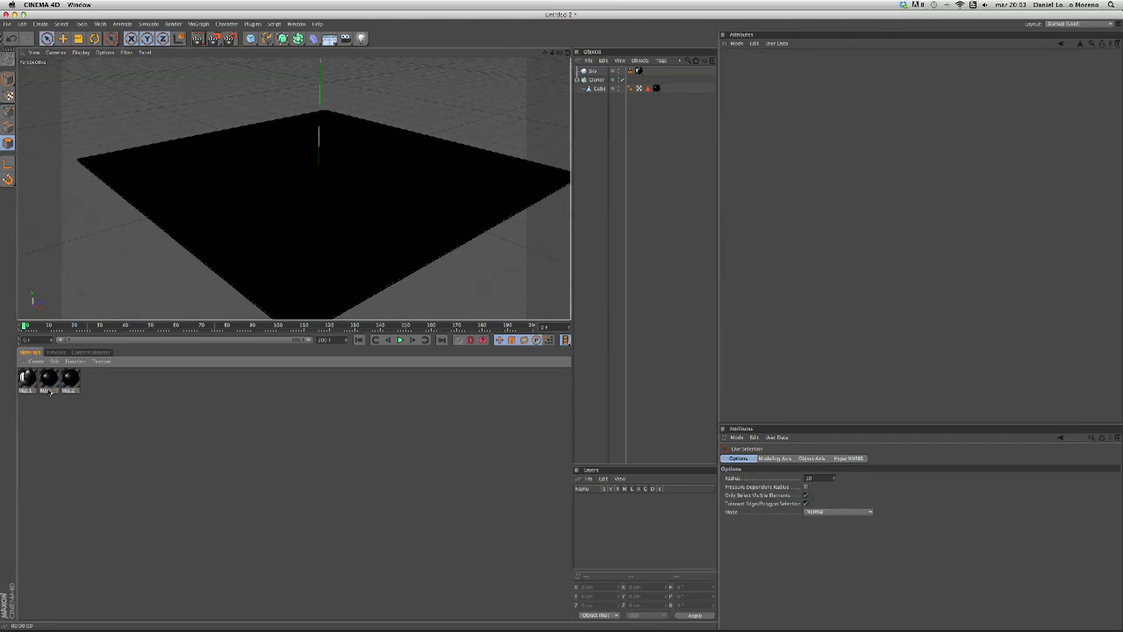
double_click(49, 392)
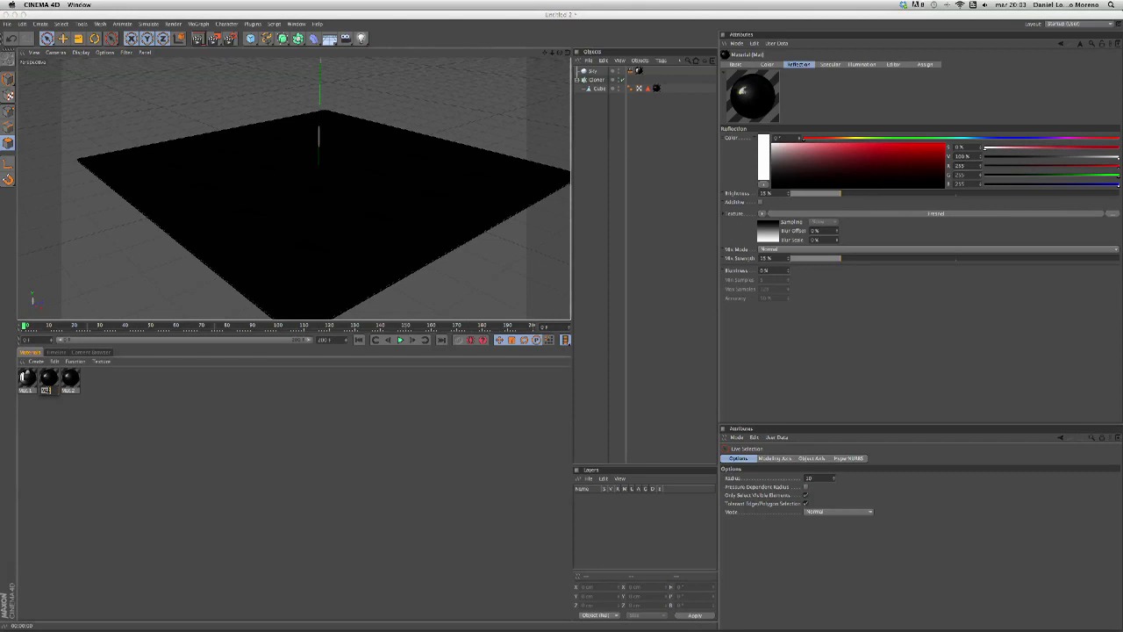
type("sulack gla")
key("Return")
Disable the Color channel and enable the Luminance channel in the duplicated material
left_click(71, 379)
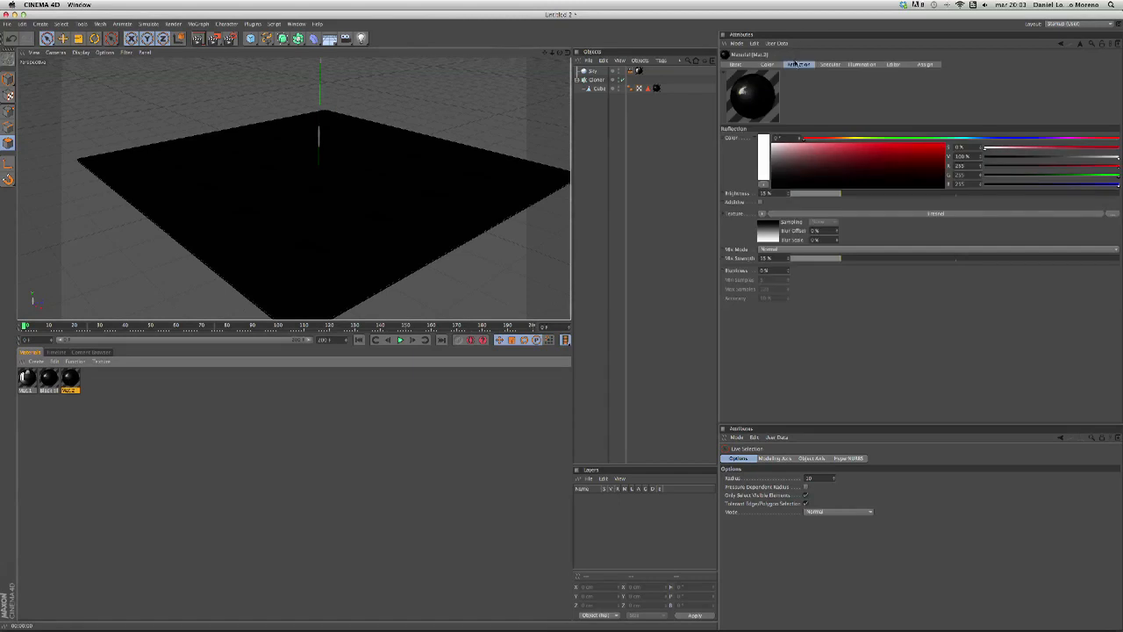
left_click(740, 65)
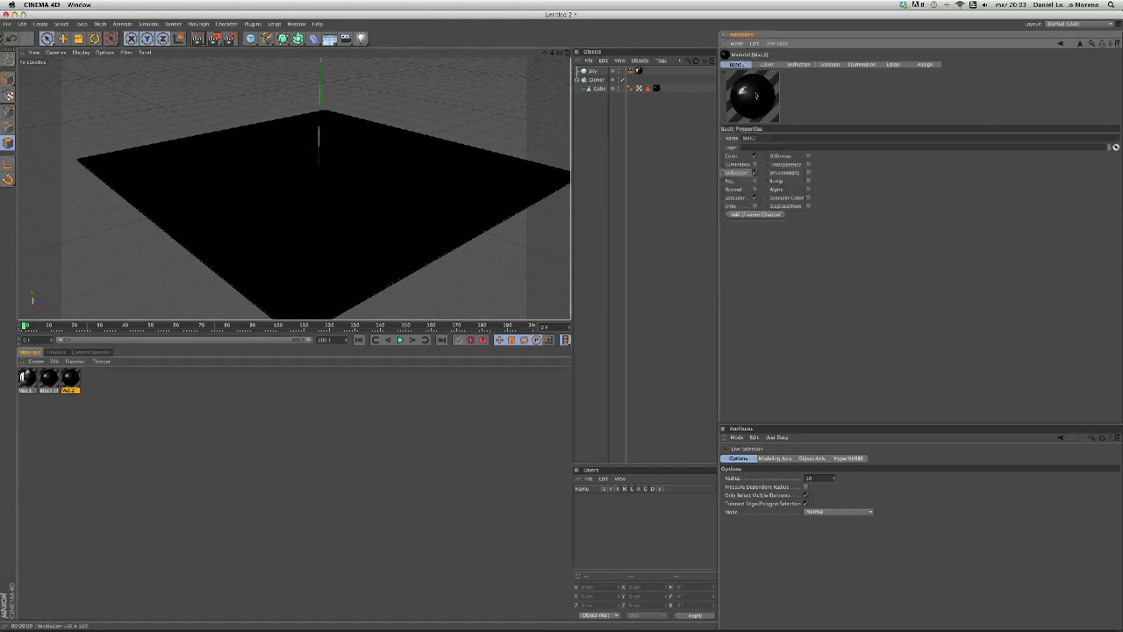
left_click(755, 156)
left_click(755, 164)
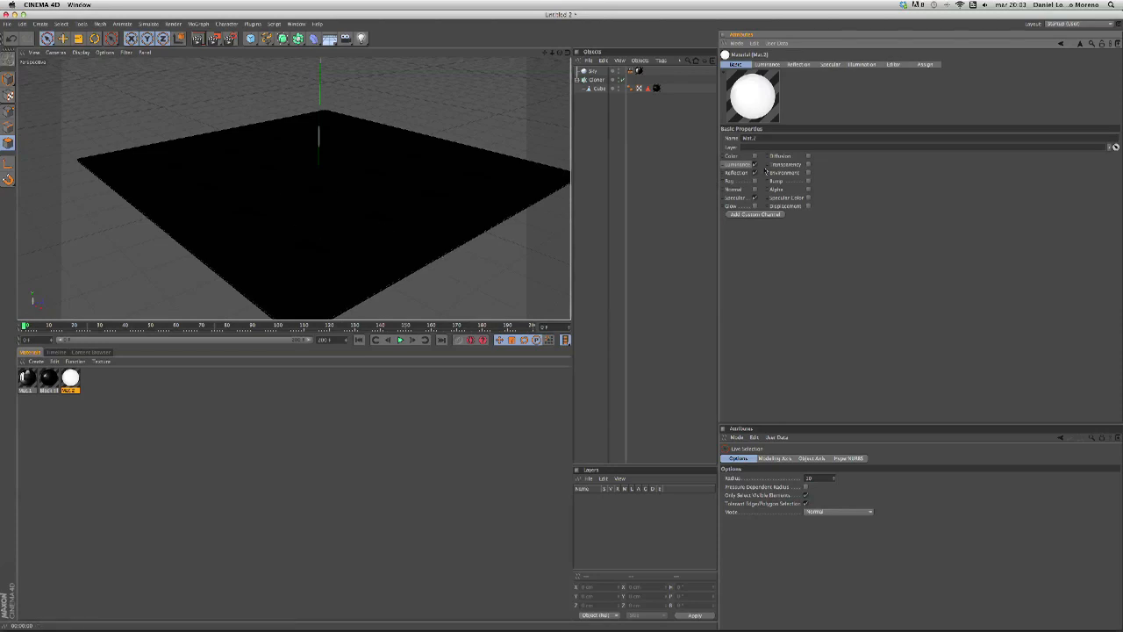
Load a Gradient shader as the duplicated material's luminance texture
left_click(767, 64)
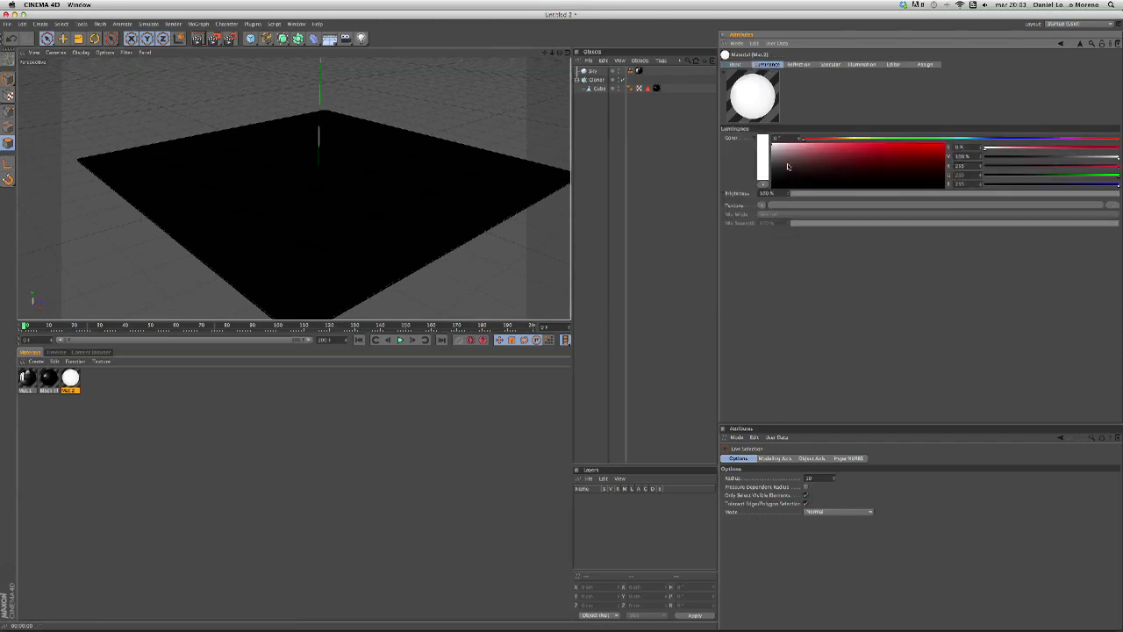
left_click(762, 205)
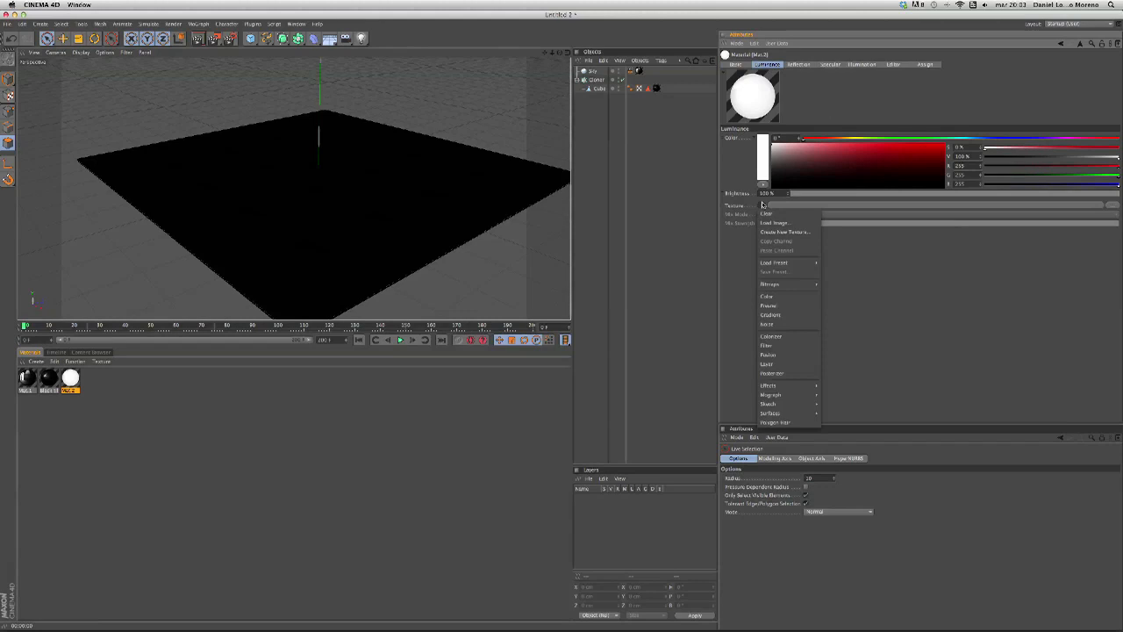
left_click(776, 314)
Set the luminance gradient's type to 2D - Circular and open the color of its black knot
left_click(821, 205)
left_click(776, 151)
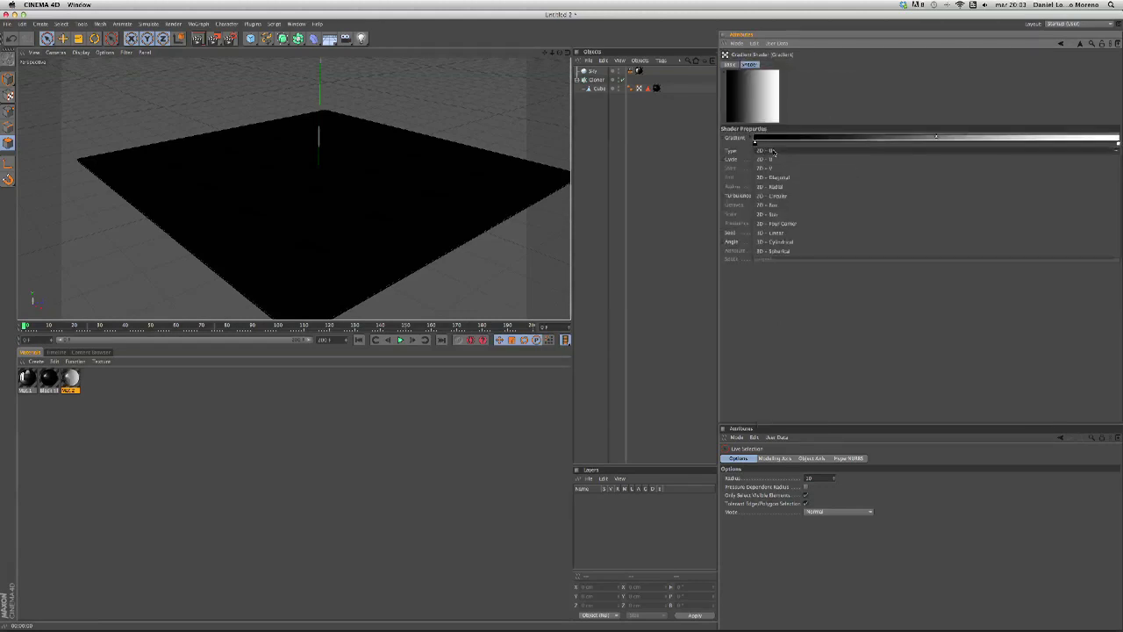
left_click(775, 195)
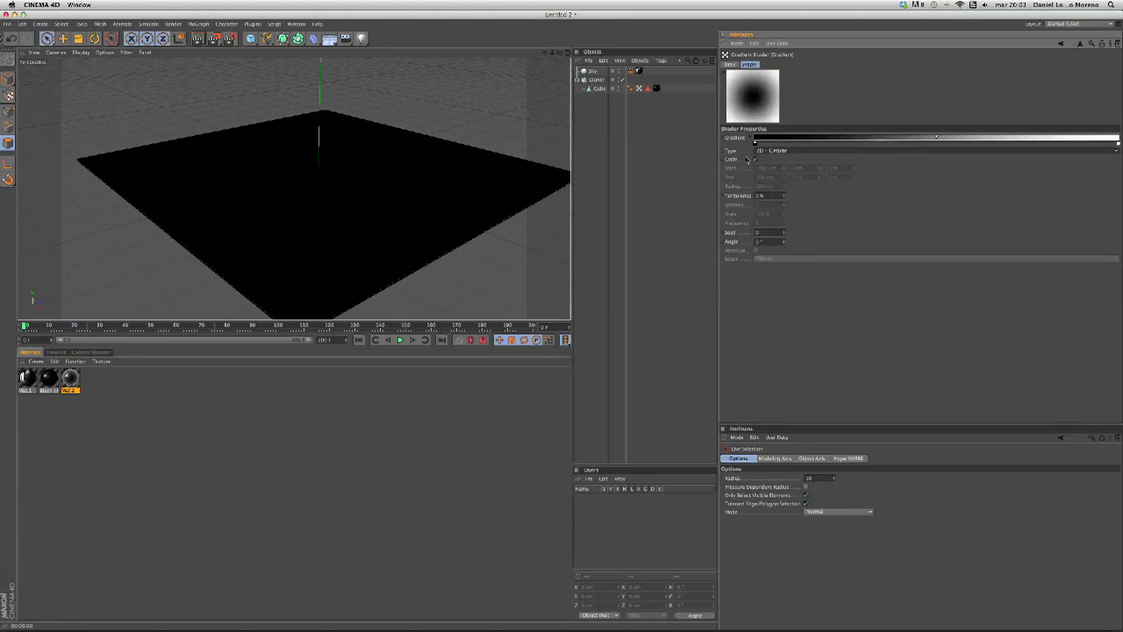
double_click(756, 143)
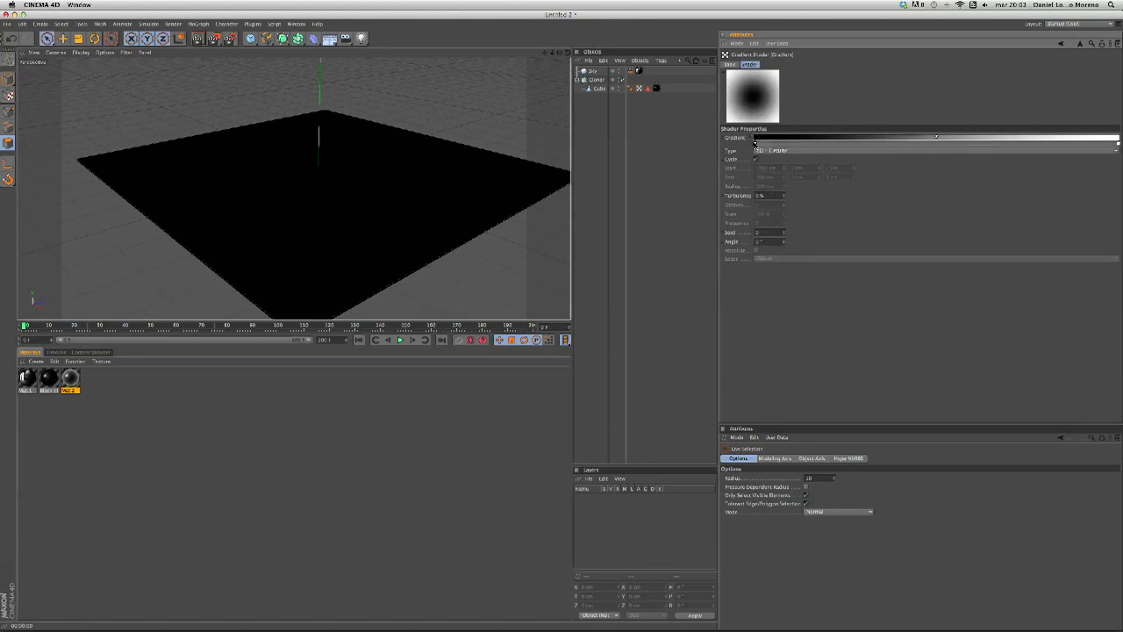